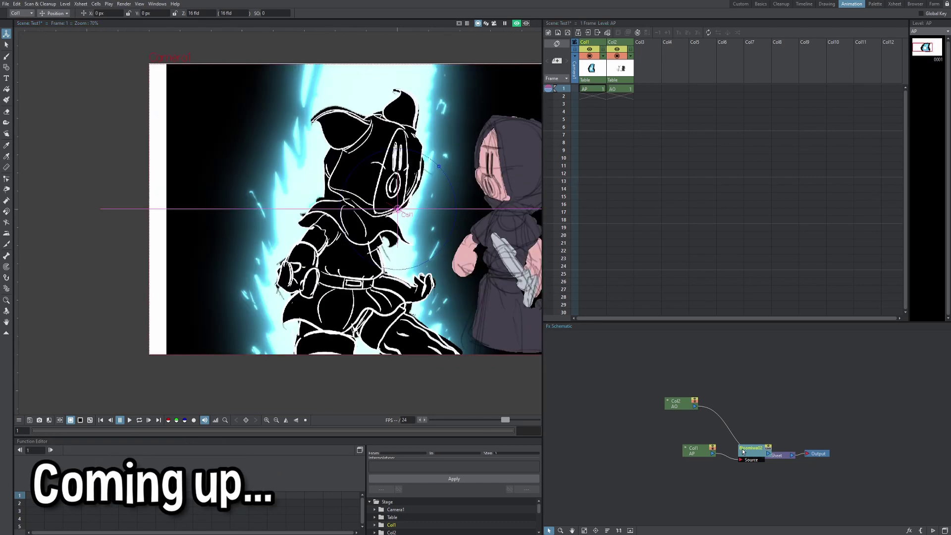
- Reposition the bloom effect node in the Fx schematic above the Source connection and open its context options
{"action": "left_click_drag", "start_coordinate": [750, 448], "coordinate": [734, 423]}
{"action": "right_click", "coordinate": [734, 424]}
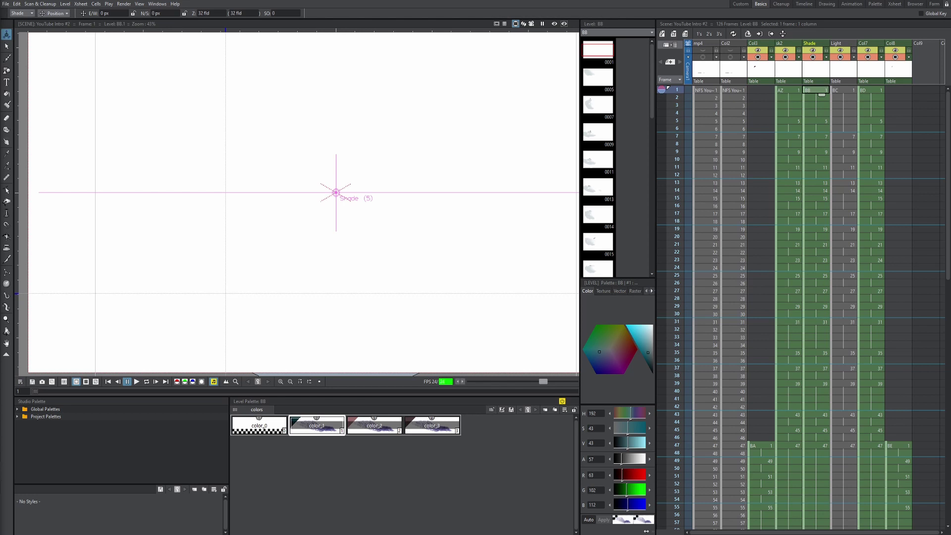
- Play back the apple animation from frame 1, stop it and toggle looped playback
{"action": "key", "text": "p"}
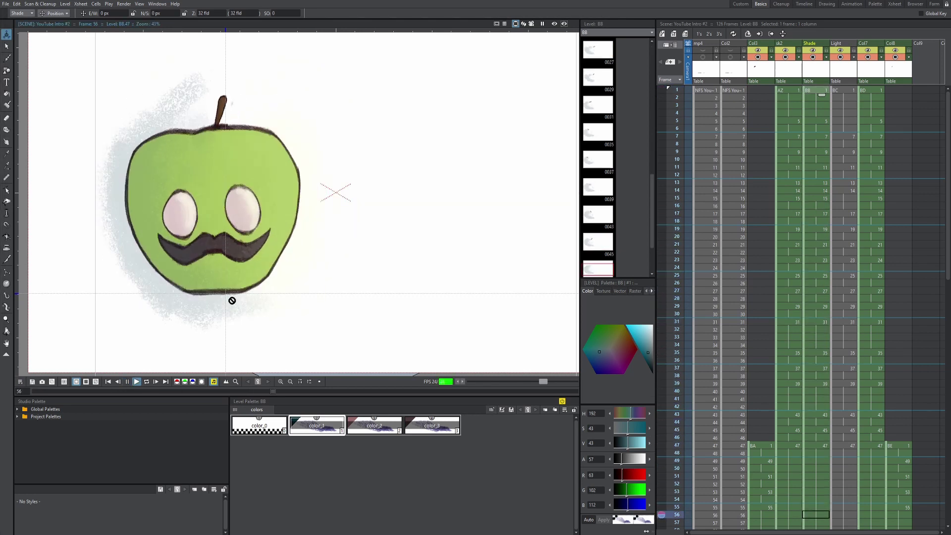
{"action": "key", "text": "p"}
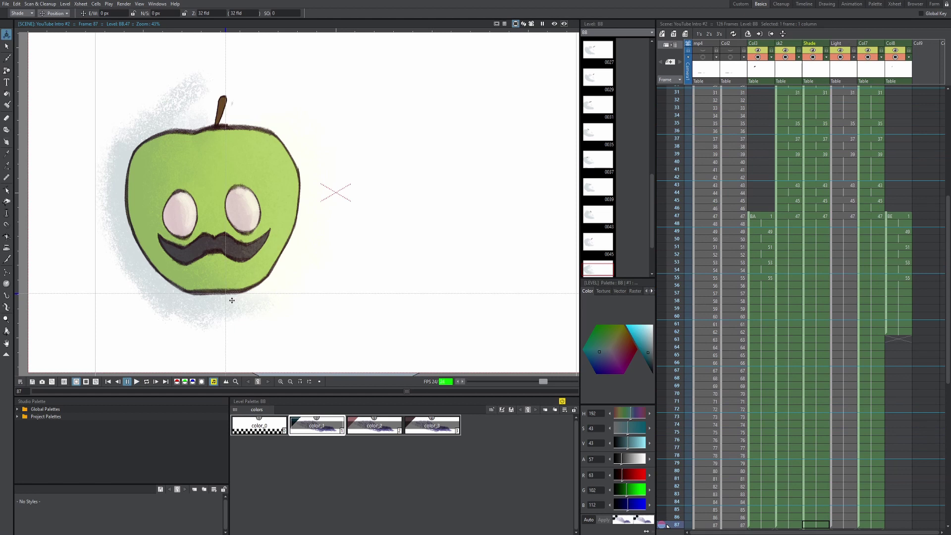
{"action": "left_click", "coordinate": [146, 380]}
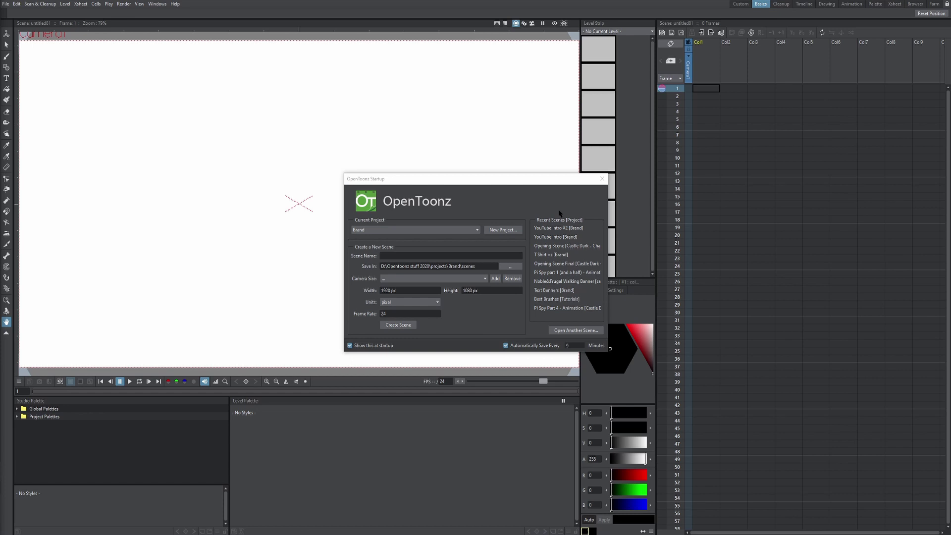
- Open the recent scene YouTube Intro #2 and select the first frame of the Shade column
{"action": "left_click", "coordinate": [556, 227]}
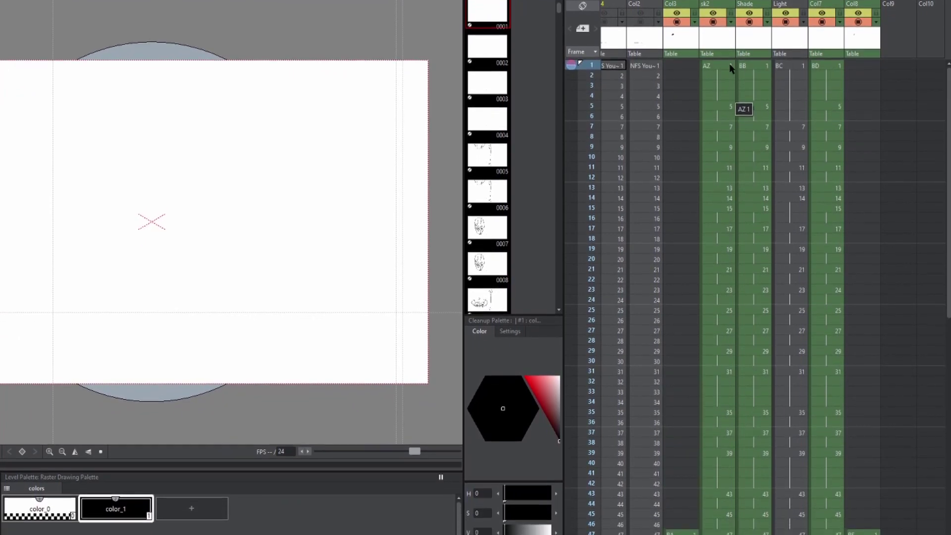
{"action": "left_click", "coordinate": [762, 164]}
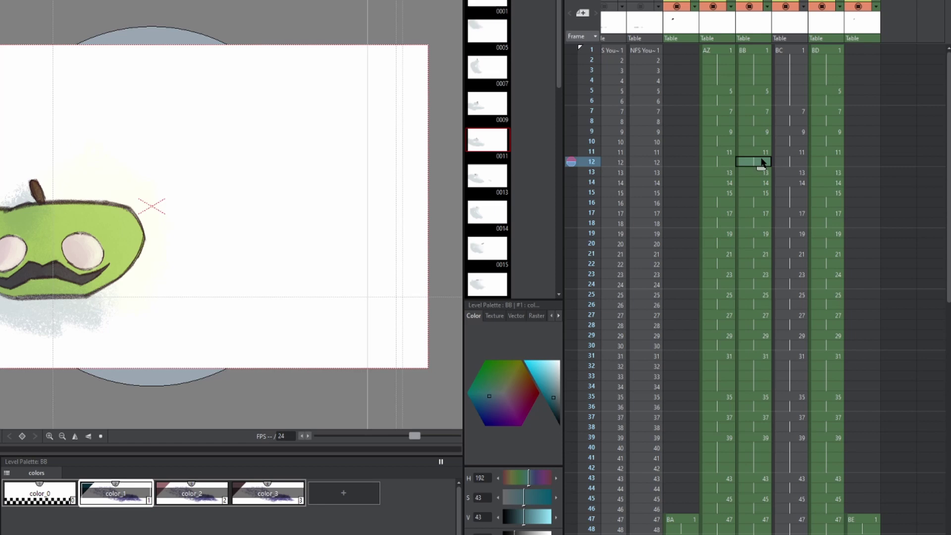
{"action": "left_click", "coordinate": [759, 45]}
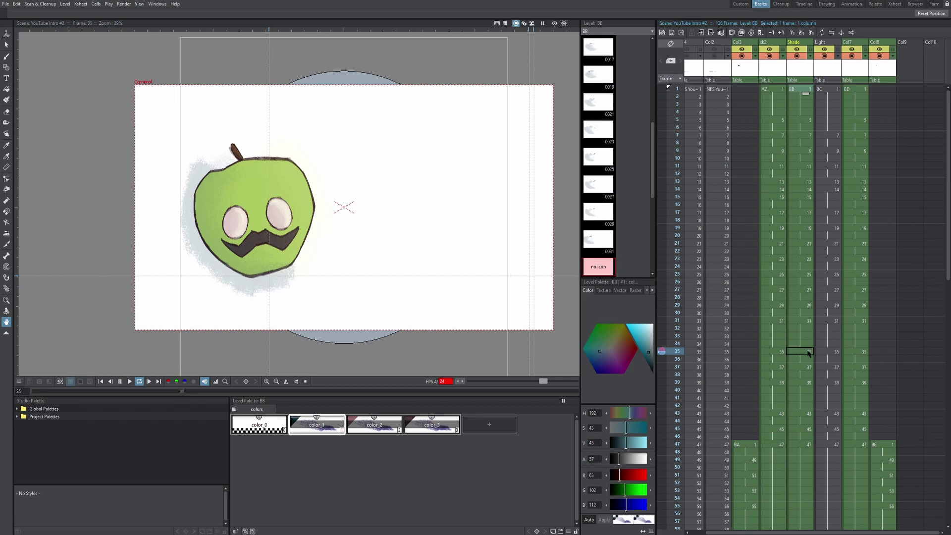
- Examine the apple character's linework and textured shading up close at several frames, including frames 44 and 48 of the Shade column
{"action": "scroll", "coordinate": [809, 353], "scroll_direction": "down", "scroll_amount": 1}
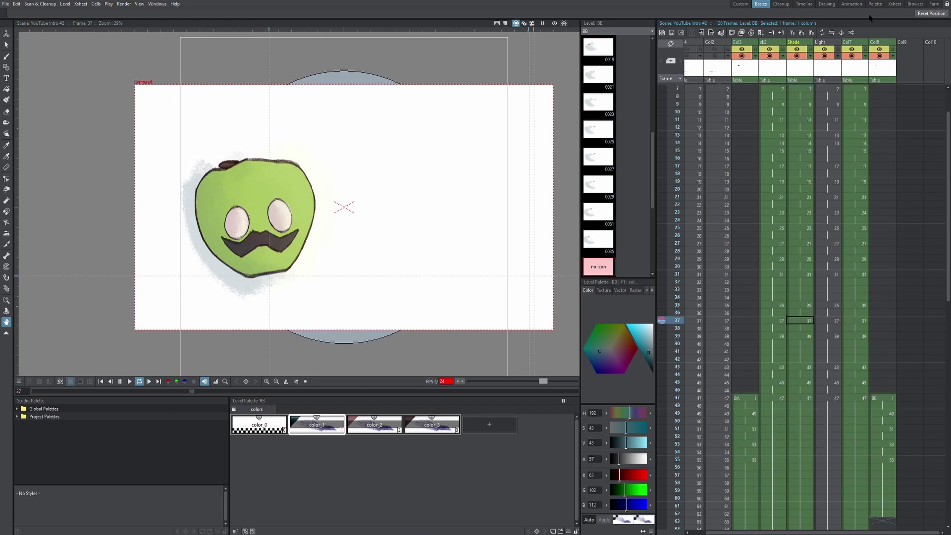
{"action": "scroll", "coordinate": [837, 261], "scroll_direction": "down", "scroll_amount": 1}
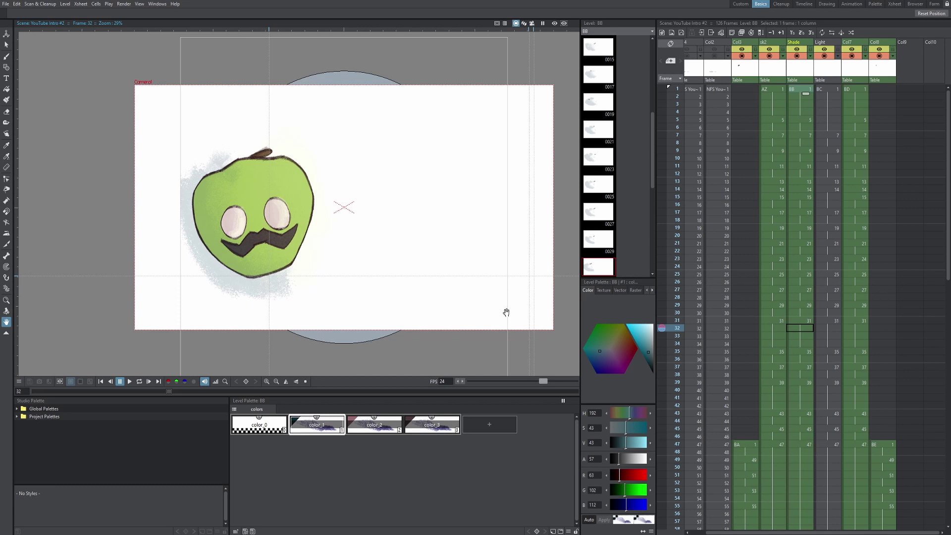
{"action": "scroll", "coordinate": [307, 230], "scroll_direction": "up", "scroll_amount": 1}
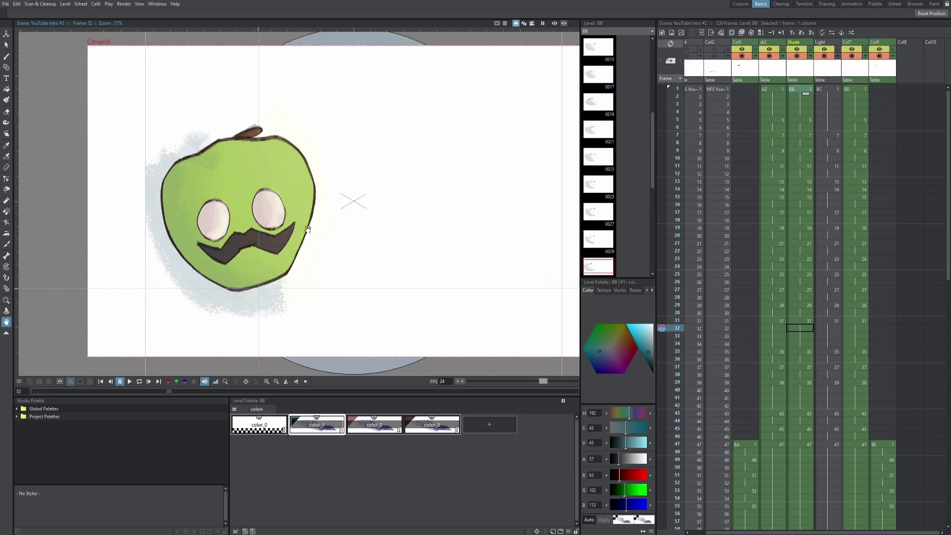
{"action": "scroll", "coordinate": [497, 180], "scroll_direction": "down", "scroll_amount": 1}
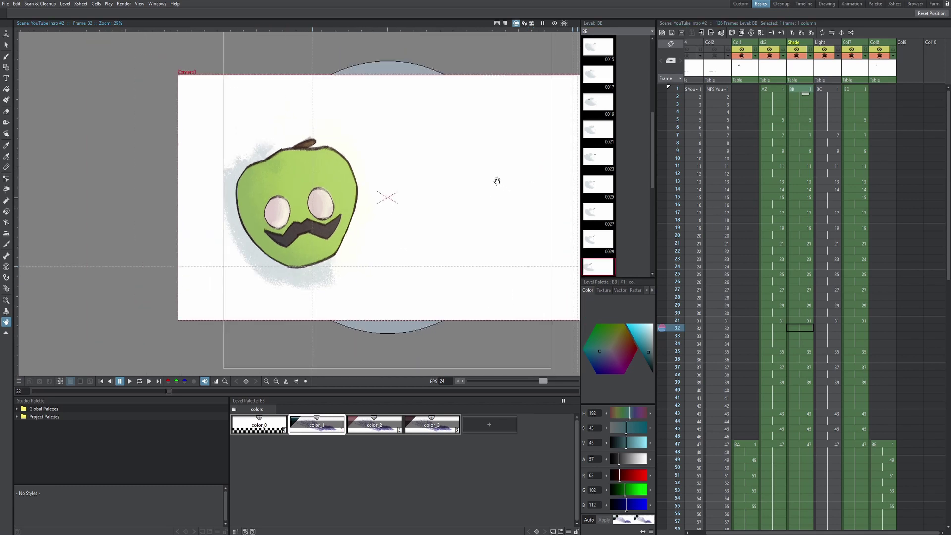
{"action": "left_click_drag", "start_coordinate": [496, 180], "coordinate": [450, 185]}
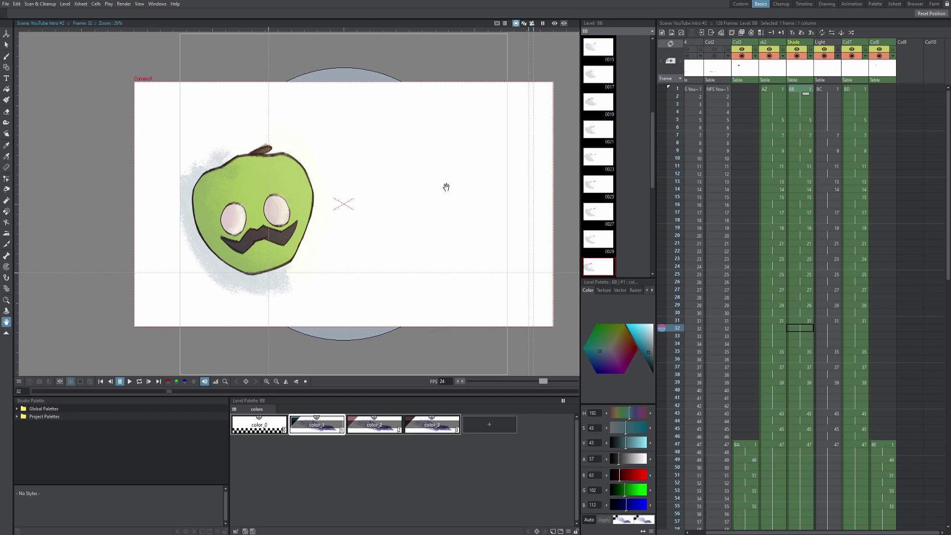
{"action": "scroll", "coordinate": [236, 225], "scroll_direction": "up", "scroll_amount": 2}
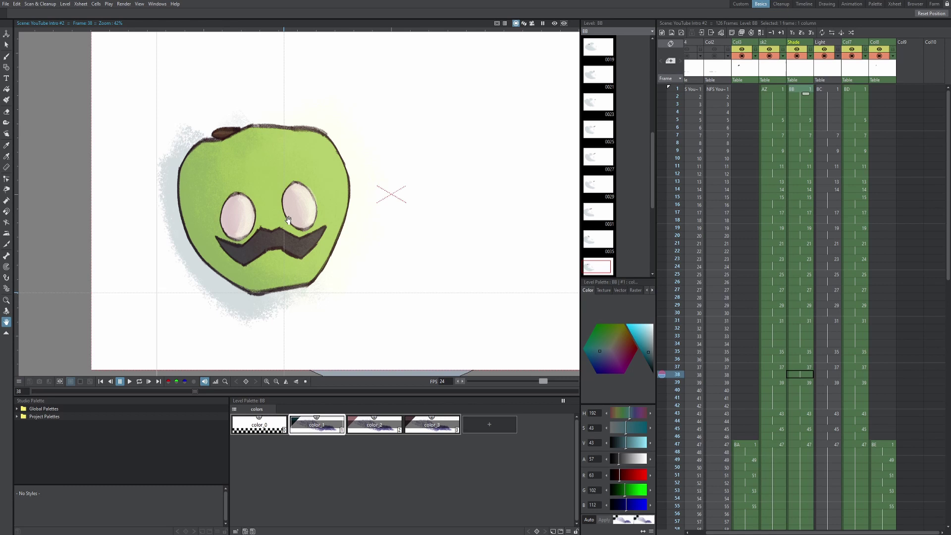
{"action": "left_click", "coordinate": [799, 421]}
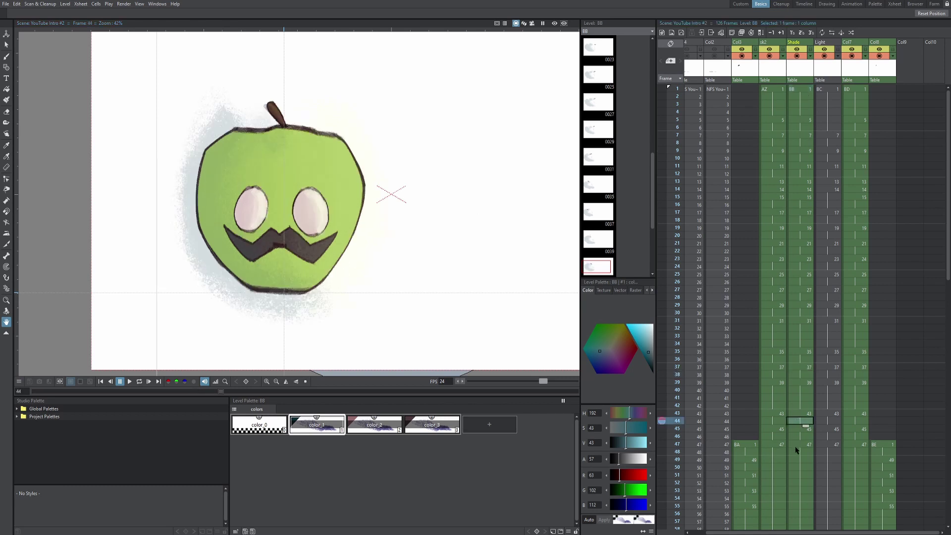
{"action": "left_click", "coordinate": [796, 450]}
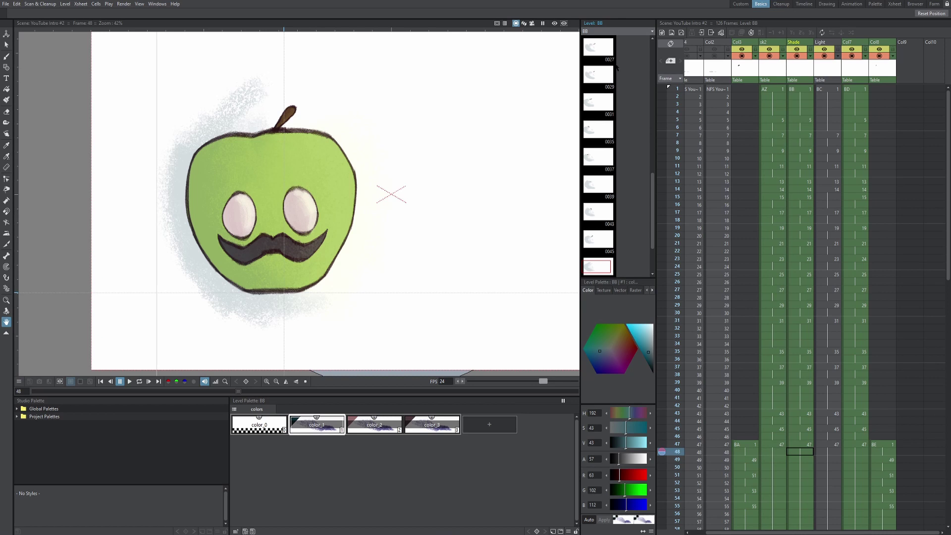
{"action": "scroll", "coordinate": [293, 170], "scroll_direction": "up", "scroll_amount": 1}
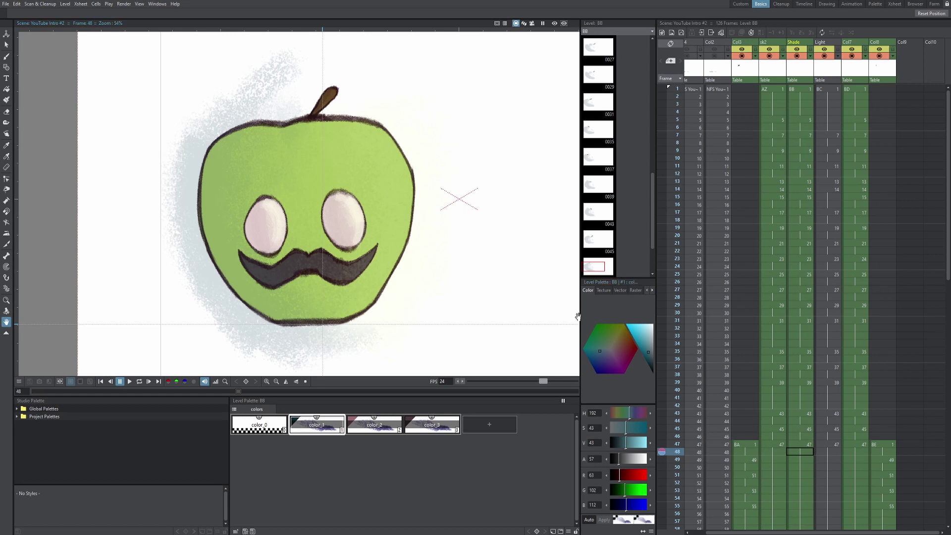
- Widen the style editor for color_1 and show its raster brush styles
{"action": "left_click_drag", "start_coordinate": [577, 316], "coordinate": [554, 320]}
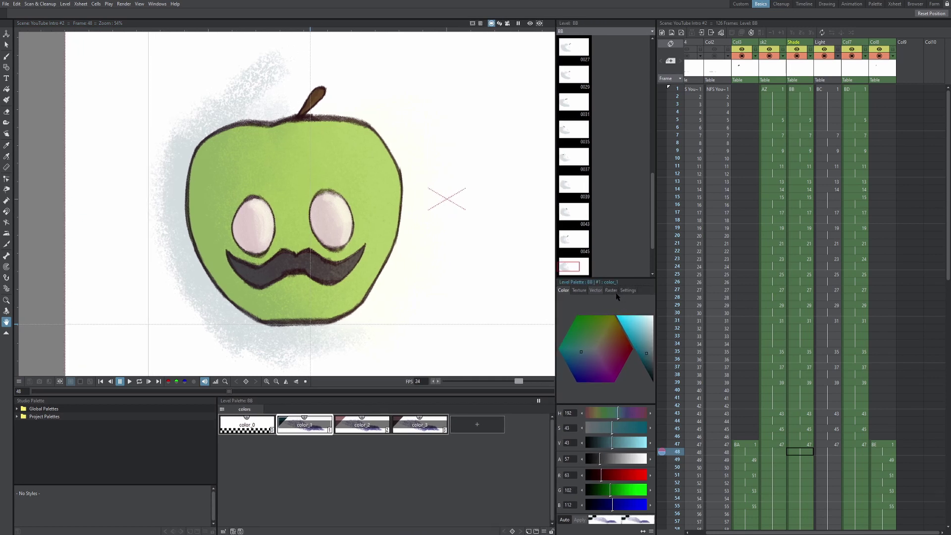
{"action": "left_click", "coordinate": [595, 290]}
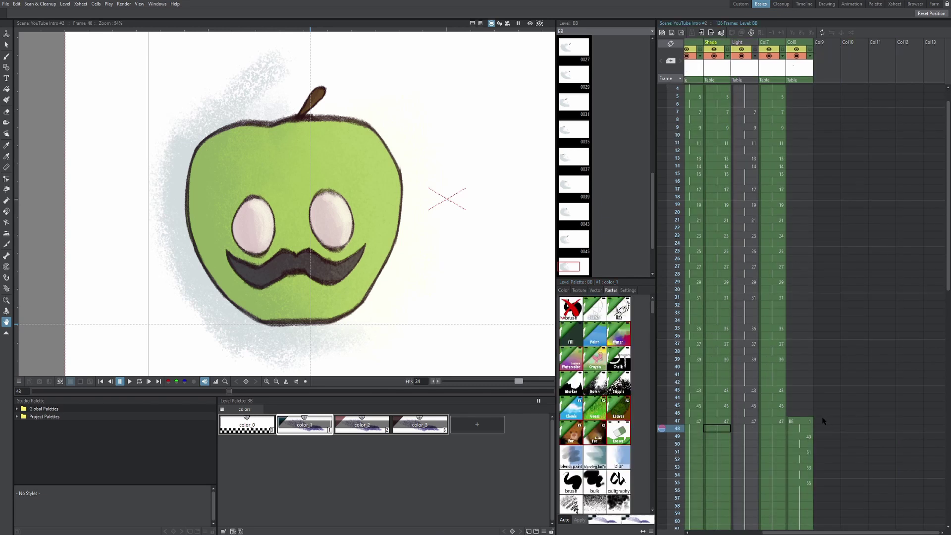
- Return to frame 1 in Col7 and play back the apple animation
{"action": "left_click", "coordinate": [827, 421]}
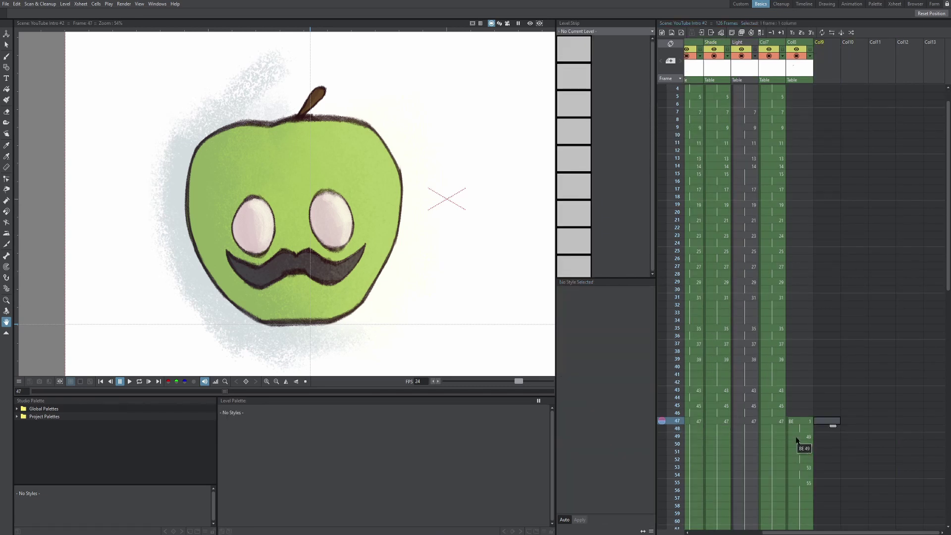
{"action": "scroll", "coordinate": [802, 173], "scroll_direction": "up", "scroll_amount": 1}
{"action": "left_click", "coordinate": [775, 90]}
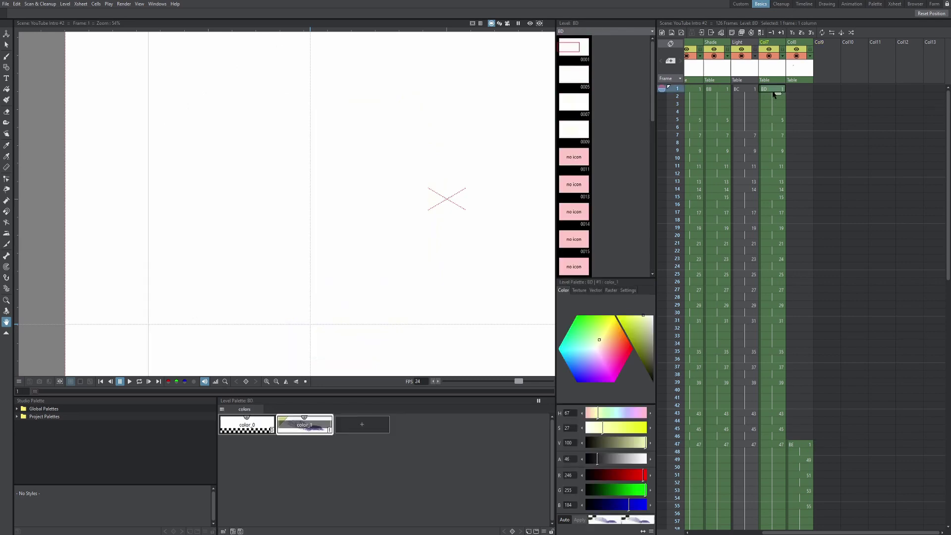
{"action": "key", "text": "p"}
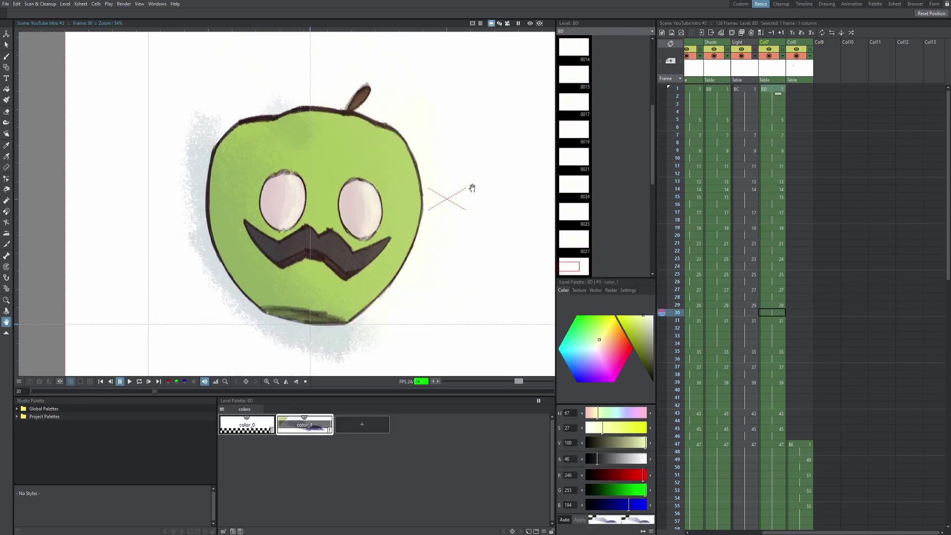
- Create a new scene named Test1 from the startup dialog
{"action": "key", "text": "alt+s"}
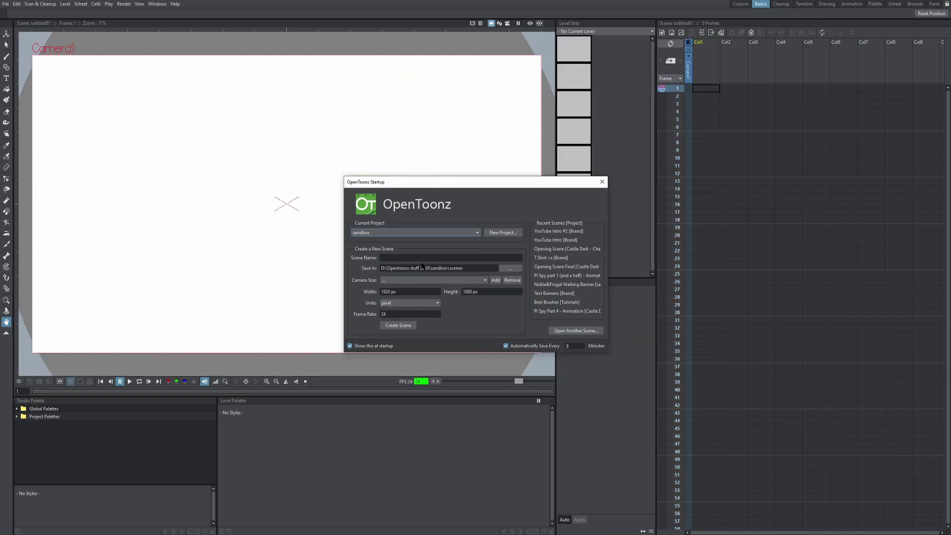
{"action": "type", "text": "Test1"}
{"action": "key", "text": "Return"}
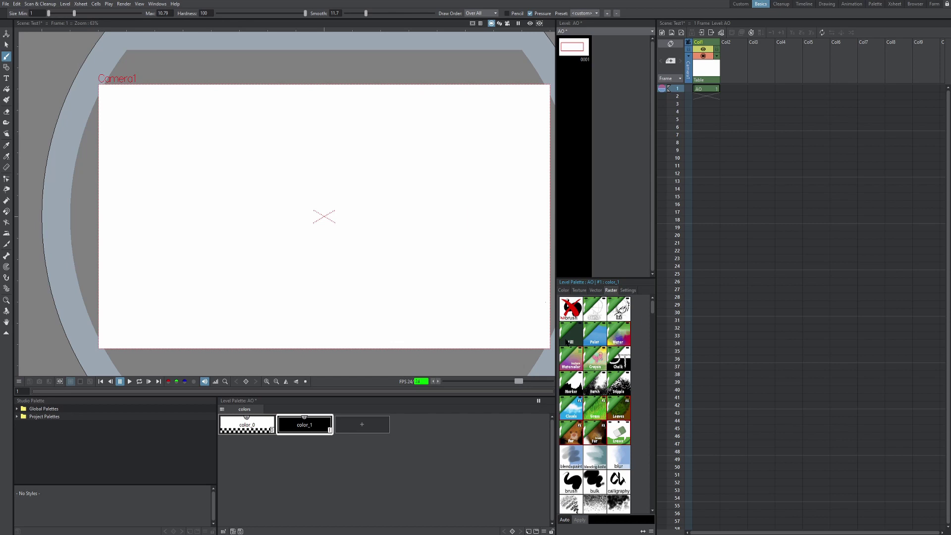
- Apply the pencil-like raster brush from the first row to color_1 and set the brush size to 1.65
{"action": "left_click", "coordinate": [601, 315]}
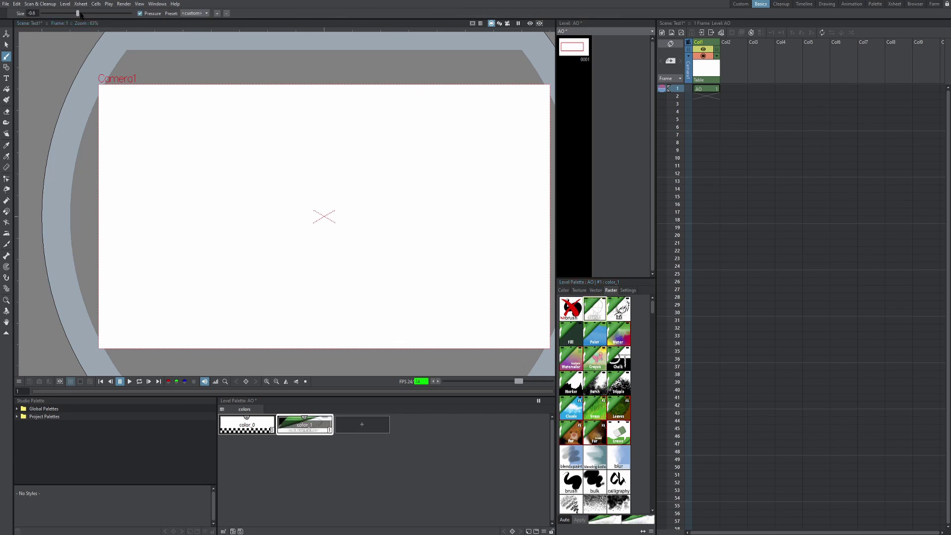
{"action": "left_click_drag", "start_coordinate": [80, 14], "coordinate": [110, 13]}
- Test the pencil-like brush with a freehand double circle and a zigzag scribble, undoing the scribble and its added style
{"action": "left_click_drag", "start_coordinate": [394, 181], "coordinate": [409, 175]}
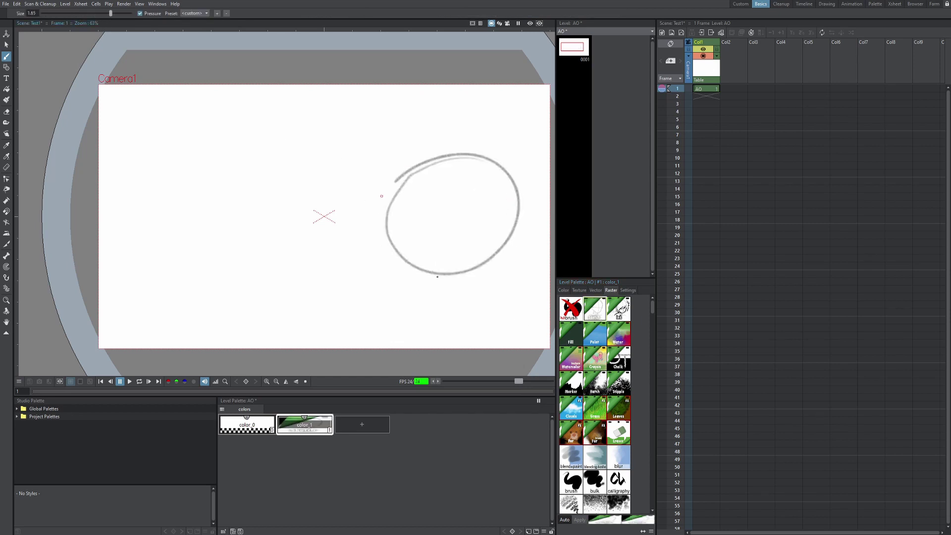
{"action": "left_click_drag", "start_coordinate": [437, 276], "coordinate": [465, 272]}
{"action": "key", "text": "ctrl+z"}
{"action": "left_click_drag", "start_coordinate": [444, 124], "coordinate": [378, 242]}
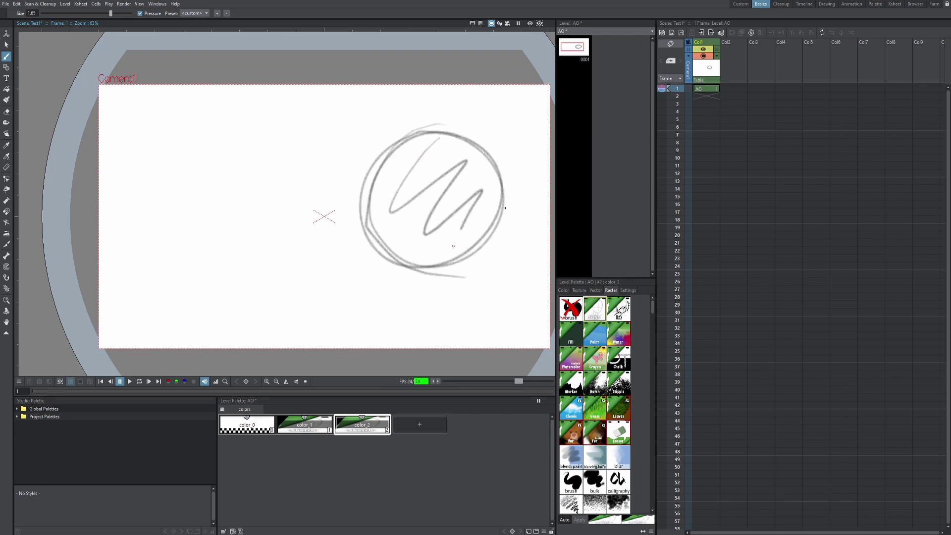
{"action": "left_click_drag", "start_coordinate": [453, 244], "coordinate": [518, 292]}
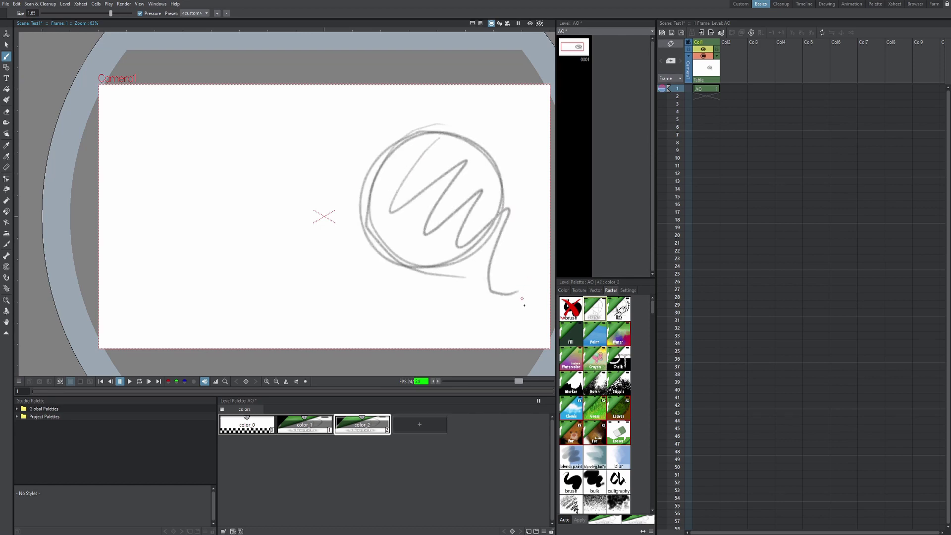
{"action": "key", "text": "ctrl+z"}
{"action": "key", "text": "ctrl+z"}
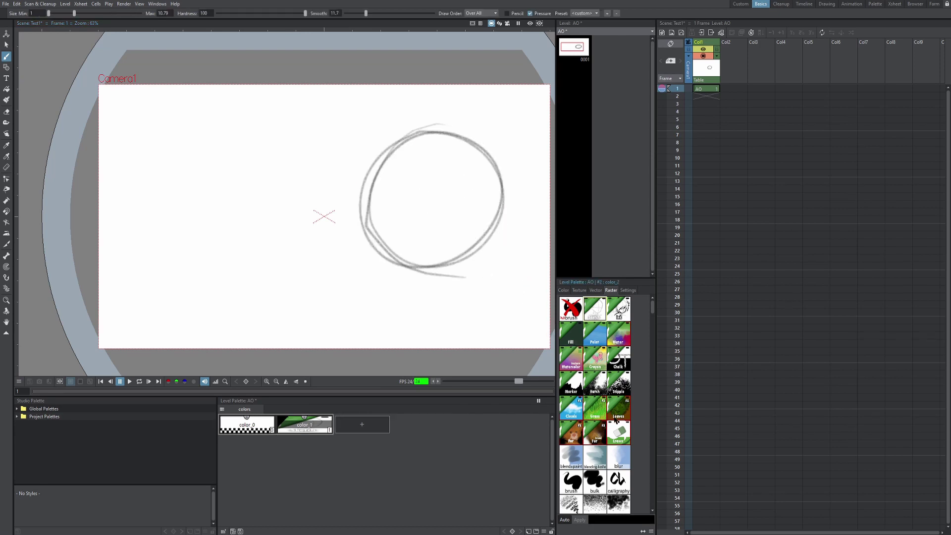
- Add a new style color_2 to the level palette and delete the sketched circle from frame 1
{"action": "left_click", "coordinate": [372, 423]}
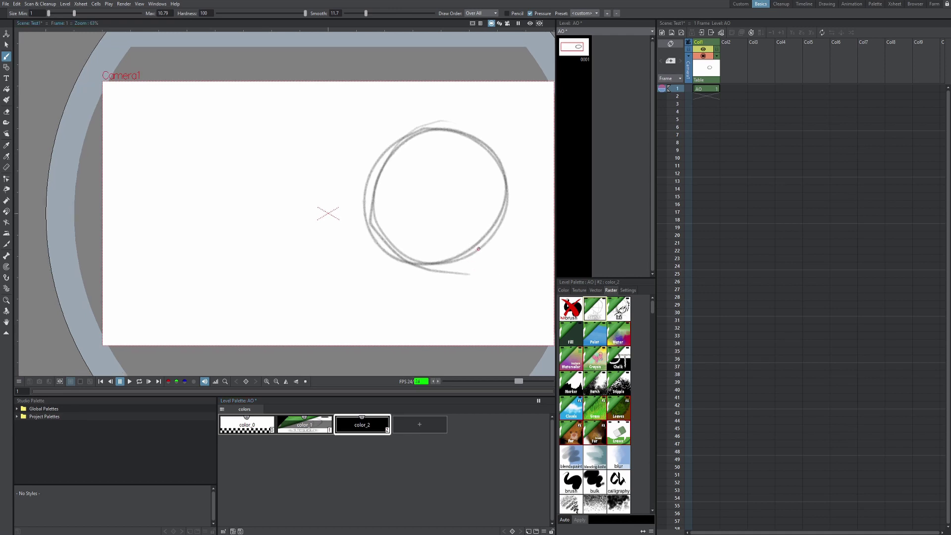
{"action": "key", "text": "s"}
{"action": "key", "text": "ctrl+a"}
{"action": "key", "text": "Delete"}
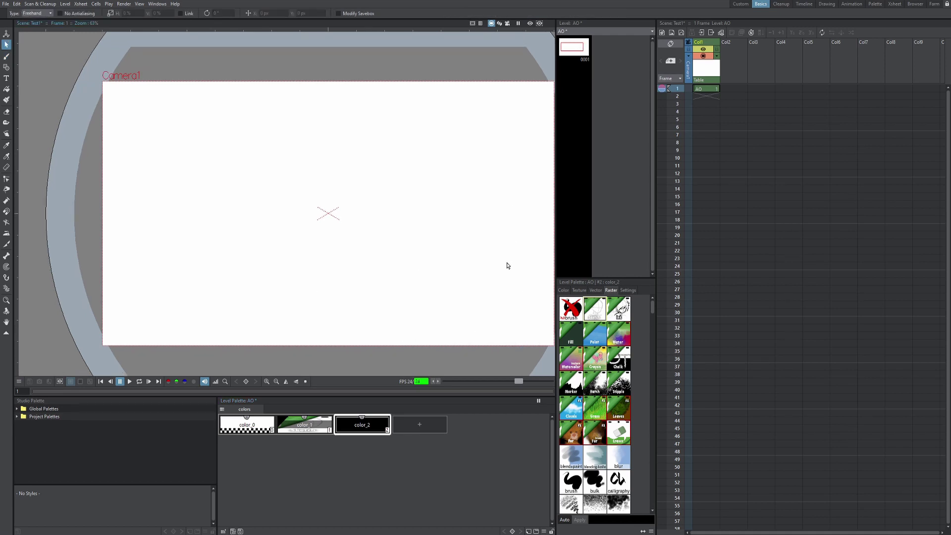
- Try the last raster brush of the first row on color_2 with several freehand strokes, undoing the test strokes
{"action": "key", "text": "b"}
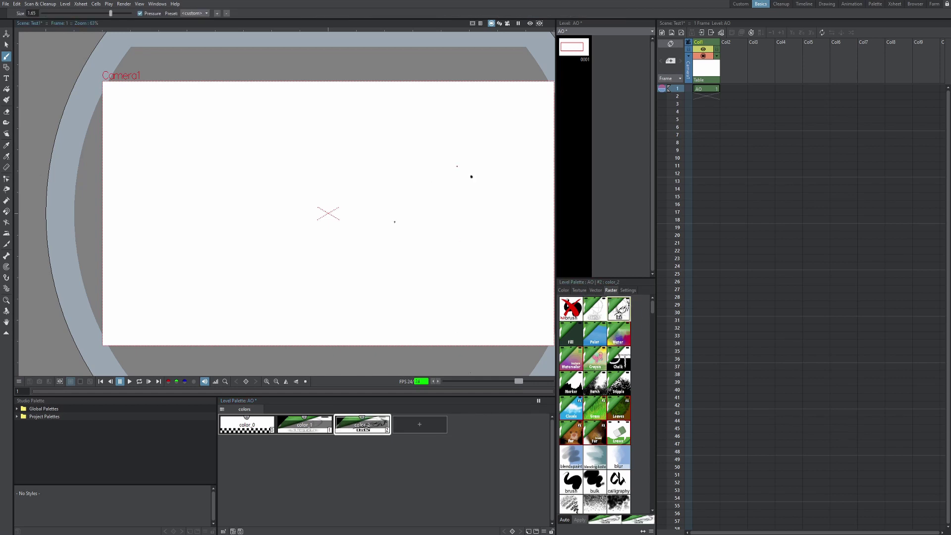
{"action": "mouse_move", "coordinate": [471, 176]}
{"action": "left_mouse_down"}
{"action": "mouse_move", "coordinate": [402, 220]}
{"action": "mouse_move", "coordinate": [503, 244]}
{"action": "mouse_move", "coordinate": [540, 302]}
{"action": "left_mouse_up"}
{"action": "key", "text": "ctrl+z"}
{"action": "mouse_move", "coordinate": [488, 162]}
{"action": "left_mouse_down"}
{"action": "mouse_move", "coordinate": [334, 197]}
{"action": "mouse_move", "coordinate": [501, 220]}
{"action": "mouse_move", "coordinate": [371, 254]}
{"action": "mouse_move", "coordinate": [446, 273]}
{"action": "mouse_move", "coordinate": [536, 330]}
{"action": "left_mouse_up"}
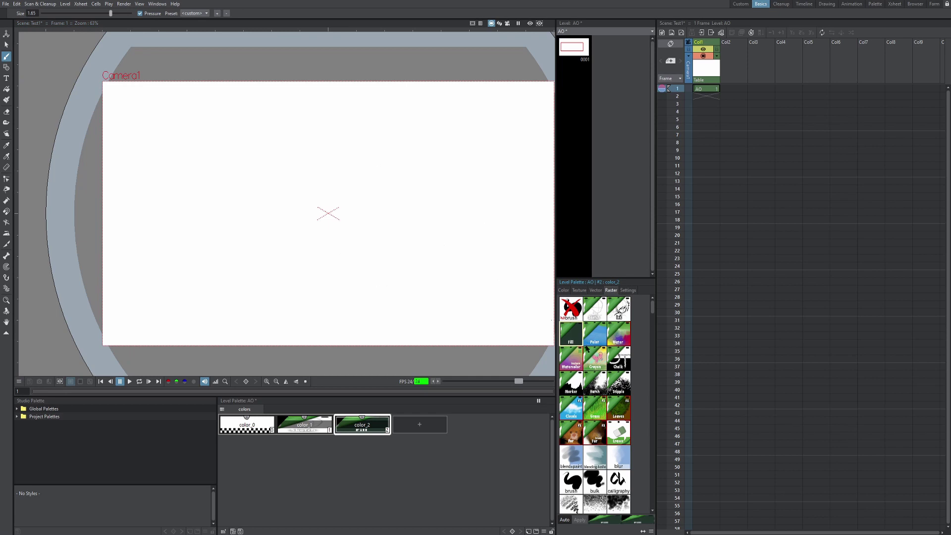
{"action": "mouse_move", "coordinate": [472, 207]}
{"action": "left_mouse_down"}
{"action": "mouse_move", "coordinate": [431, 278]}
{"action": "mouse_move", "coordinate": [473, 300]}
{"action": "left_mouse_up"}
{"action": "key", "text": "ctrl+z"}
{"action": "mouse_move", "coordinate": [466, 197]}
{"action": "left_mouse_down"}
{"action": "mouse_move", "coordinate": [429, 182]}
{"action": "mouse_move", "coordinate": [418, 242]}
{"action": "mouse_move", "coordinate": [464, 227]}
{"action": "mouse_move", "coordinate": [448, 237]}
{"action": "mouse_move", "coordinate": [445, 280]}
{"action": "mouse_move", "coordinate": [467, 308]}
{"action": "mouse_move", "coordinate": [379, 317]}
{"action": "left_mouse_up"}
{"action": "key", "text": "ctrl+z"}
- Try the Paint raster brush on color_2 with broad black strokes, undoing each one
{"action": "left_click", "coordinate": [594, 332]}
{"action": "mouse_move", "coordinate": [348, 160]}
{"action": "left_mouse_down"}
{"action": "mouse_move", "coordinate": [486, 196]}
{"action": "mouse_move", "coordinate": [497, 246]}
{"action": "left_mouse_up"}
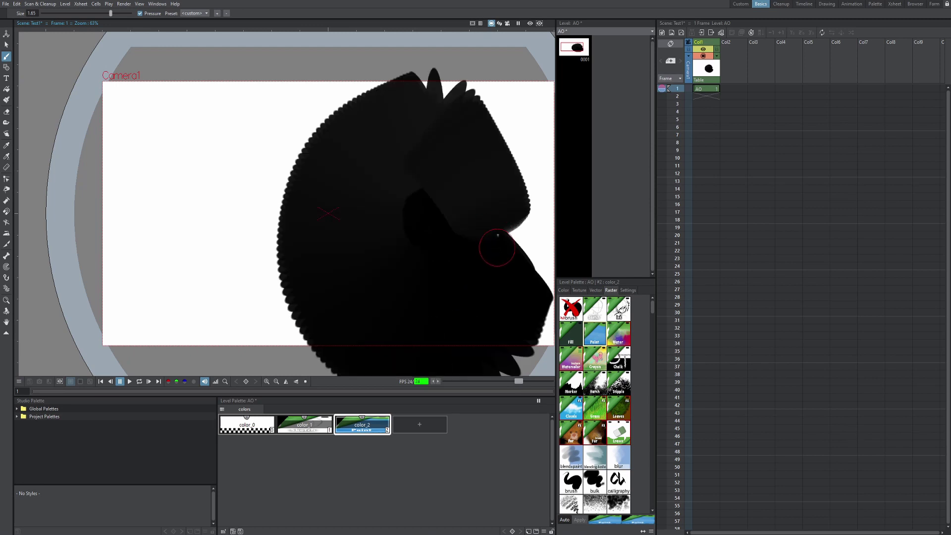
{"action": "key", "text": "ctrl+z"}
{"action": "mouse_move", "coordinate": [509, 204]}
{"action": "left_mouse_down"}
{"action": "mouse_move", "coordinate": [529, 247]}
{"action": "mouse_move", "coordinate": [407, 269]}
{"action": "mouse_move", "coordinate": [484, 179]}
{"action": "mouse_move", "coordinate": [506, 293]}
{"action": "left_mouse_up"}
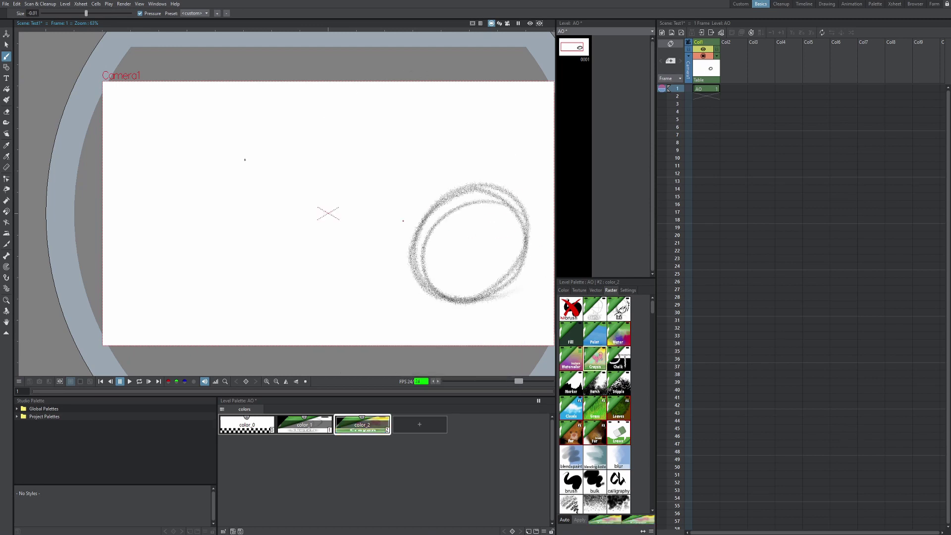
{"action": "key", "text": "ctrl+z"}
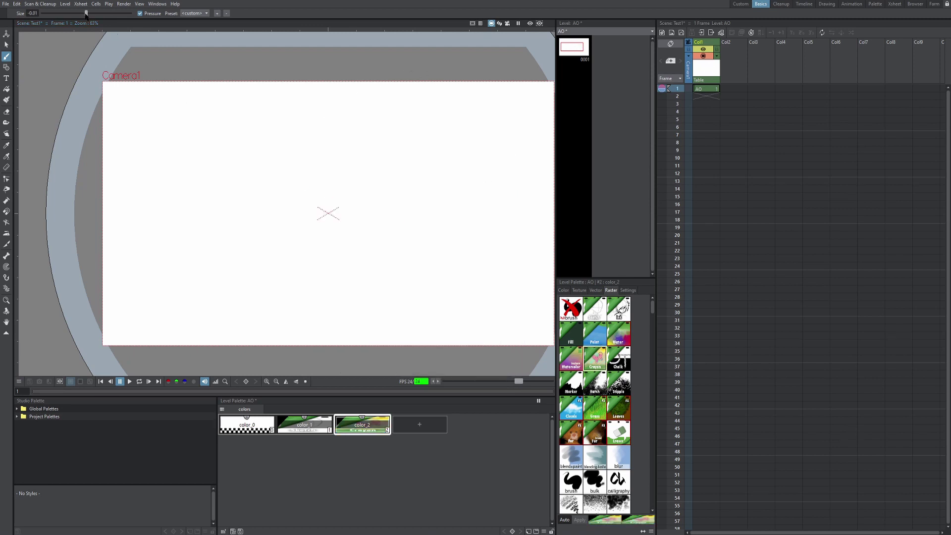
- Try the Crayons brush and the raster brush between Marker and Stipple on color_2, undoing each test stroke
{"action": "left_click_drag", "start_coordinate": [443, 225], "coordinate": [520, 322]}
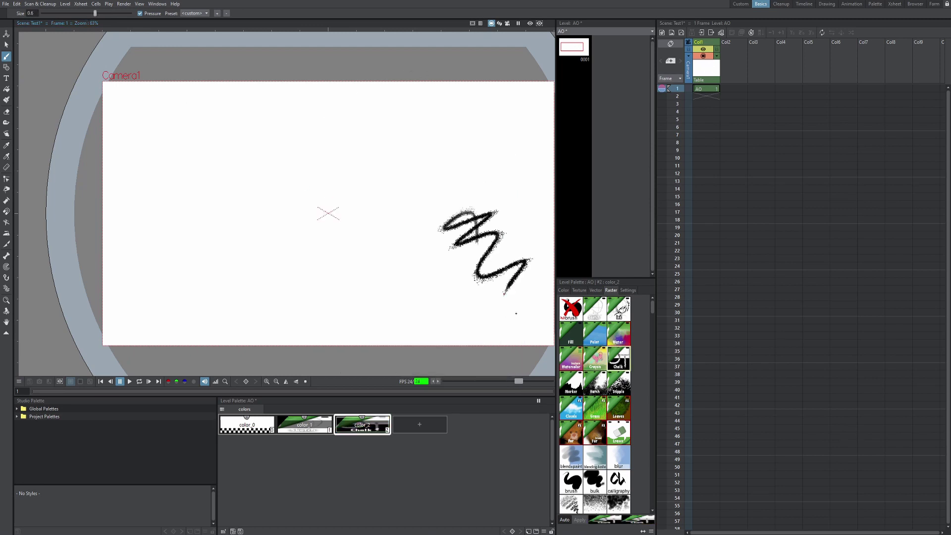
{"action": "key", "text": "ctrl+z"}
{"action": "left_click", "coordinate": [595, 383]}
{"action": "mouse_move", "coordinate": [386, 262]}
{"action": "left_mouse_down"}
{"action": "mouse_move", "coordinate": [477, 158]}
{"action": "mouse_move", "coordinate": [499, 307]}
{"action": "mouse_move", "coordinate": [533, 331]}
{"action": "left_mouse_up"}
{"action": "key", "text": "ctrl+z"}
- Try the Stipple and Clouds raster brushes on color_2 with freehand strokes, undoing the test strokes
{"action": "left_click", "coordinate": [618, 382]}
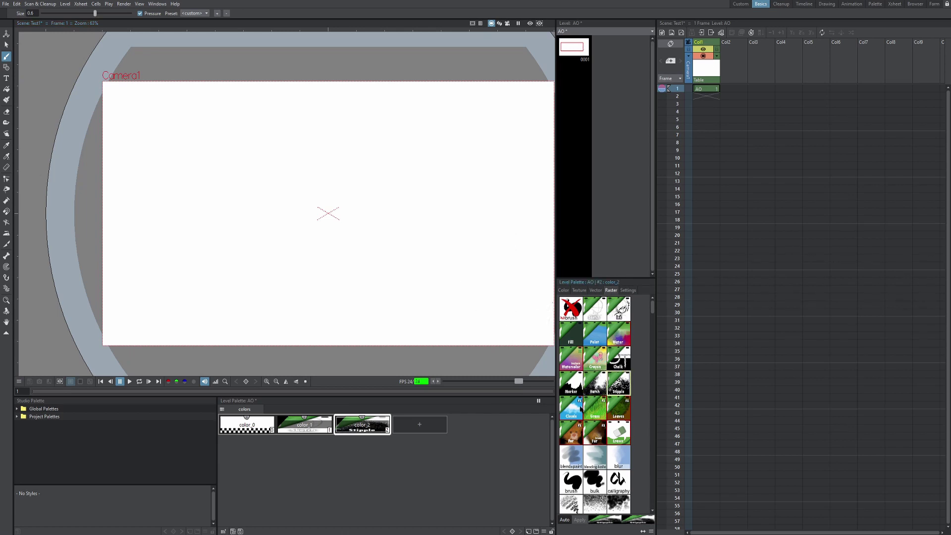
{"action": "mouse_move", "coordinate": [487, 300]}
{"action": "left_mouse_down"}
{"action": "mouse_move", "coordinate": [450, 255]}
{"action": "mouse_move", "coordinate": [506, 239]}
{"action": "left_mouse_up"}
{"action": "mouse_move", "coordinate": [503, 200]}
{"action": "left_mouse_down"}
{"action": "mouse_move", "coordinate": [531, 263]}
{"action": "mouse_move", "coordinate": [519, 241]}
{"action": "left_mouse_up"}
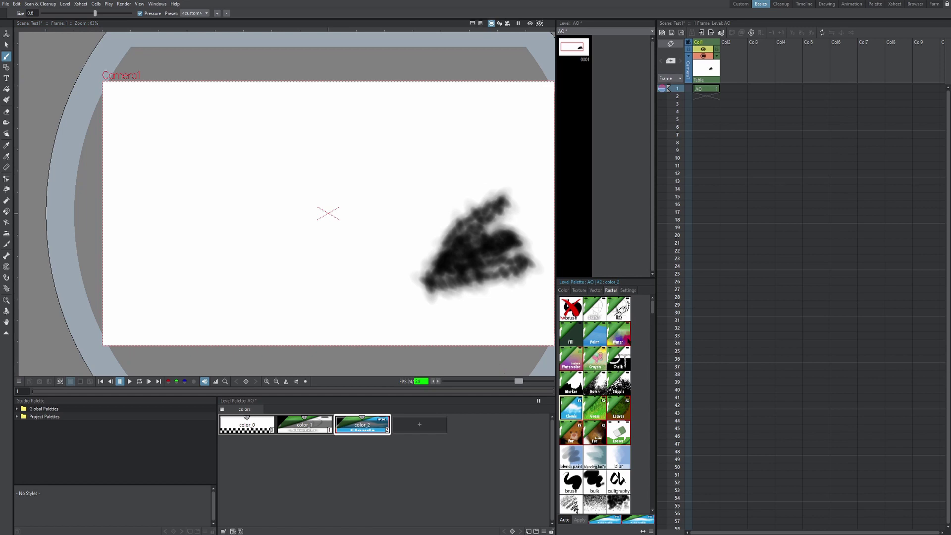
{"action": "key", "text": "ctrl+z"}
{"action": "mouse_move", "coordinate": [432, 199]}
{"action": "left_mouse_down"}
{"action": "mouse_move", "coordinate": [482, 191]}
{"action": "mouse_move", "coordinate": [520, 275]}
{"action": "left_mouse_up"}
{"action": "key", "text": "ctrl+z"}
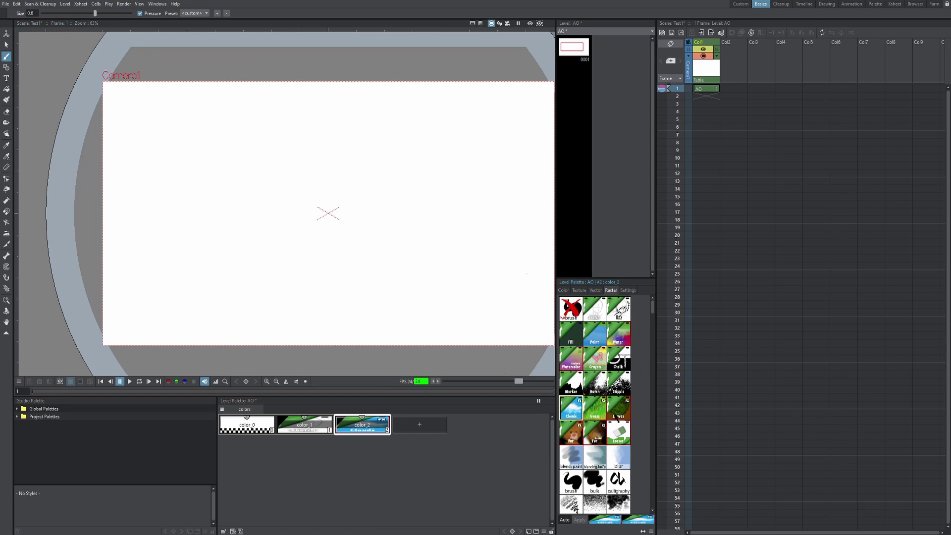
- Try the Grass and Leaves raster brushes on color_2 with freehand strokes, undoing each test stroke
{"action": "left_click", "coordinate": [601, 410]}
{"action": "mouse_move", "coordinate": [519, 345]}
{"action": "left_mouse_down"}
{"action": "mouse_move", "coordinate": [461, 255]}
{"action": "mouse_move", "coordinate": [461, 303]}
{"action": "left_mouse_up"}
{"action": "key", "text": "ctrl+z"}
{"action": "left_click", "coordinate": [618, 408]}
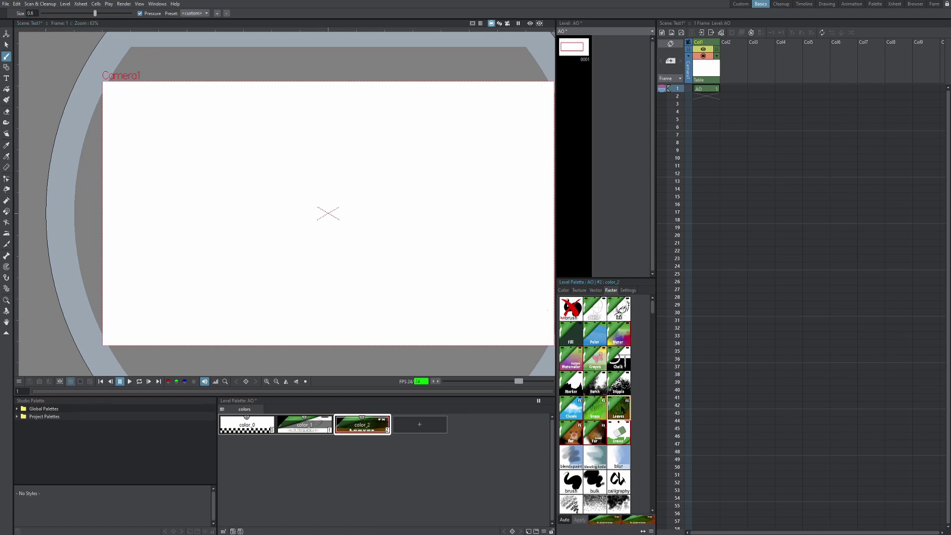
{"action": "mouse_move", "coordinate": [502, 338]}
{"action": "left_mouse_down"}
{"action": "mouse_move", "coordinate": [493, 233]}
{"action": "mouse_move", "coordinate": [509, 227]}
{"action": "mouse_move", "coordinate": [445, 290]}
{"action": "mouse_move", "coordinate": [500, 320]}
{"action": "mouse_move", "coordinate": [476, 333]}
{"action": "mouse_move", "coordinate": [495, 278]}
{"action": "mouse_move", "coordinate": [487, 307]}
{"action": "mouse_move", "coordinate": [520, 263]}
{"action": "mouse_move", "coordinate": [550, 263]}
{"action": "mouse_move", "coordinate": [505, 326]}
{"action": "mouse_move", "coordinate": [550, 357]}
{"action": "left_mouse_up"}
{"action": "key", "text": "ctrl+z"}
- Try the raster brush below Clouds on color_2, undoing its strokes, and switch through the Eraser, pencil and Stipple brushes
{"action": "left_click", "coordinate": [571, 436]}
{"action": "key", "text": "ctrl+z"}
{"action": "key", "text": "ctrl+z"}
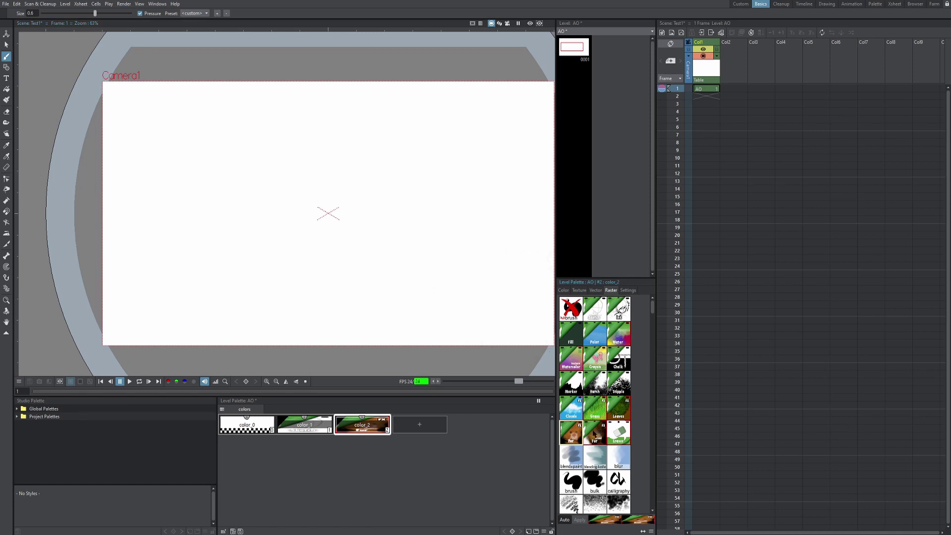
{"action": "left_click", "coordinate": [618, 432]}
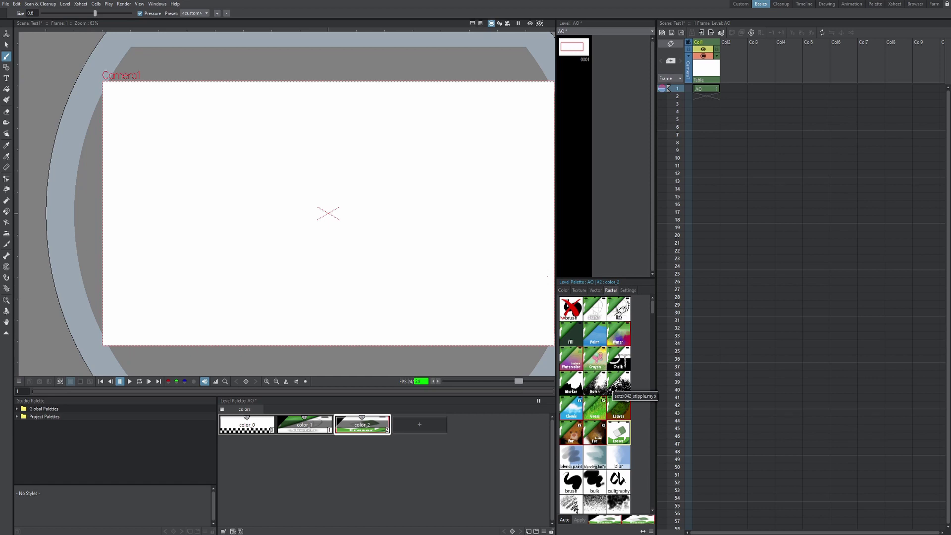
{"action": "left_click", "coordinate": [602, 317]}
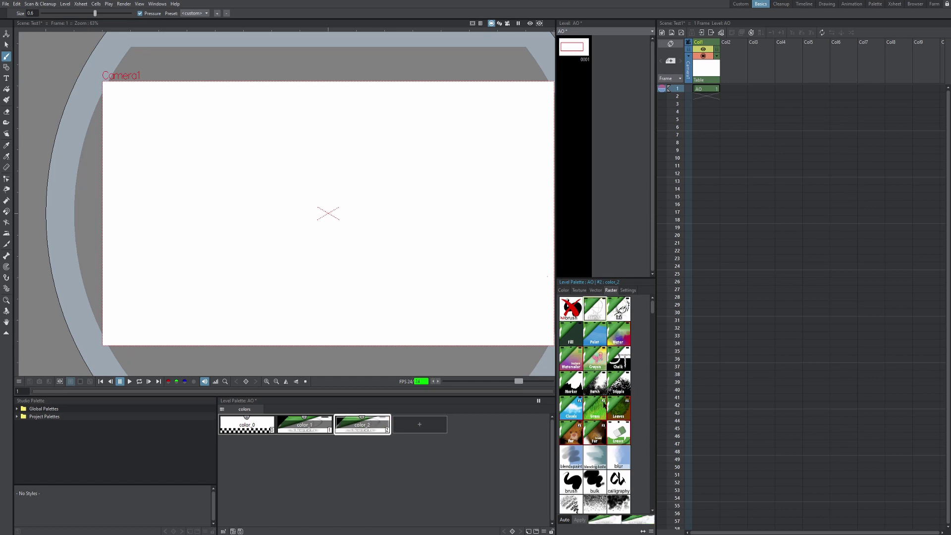
{"action": "left_click", "coordinate": [619, 383]}
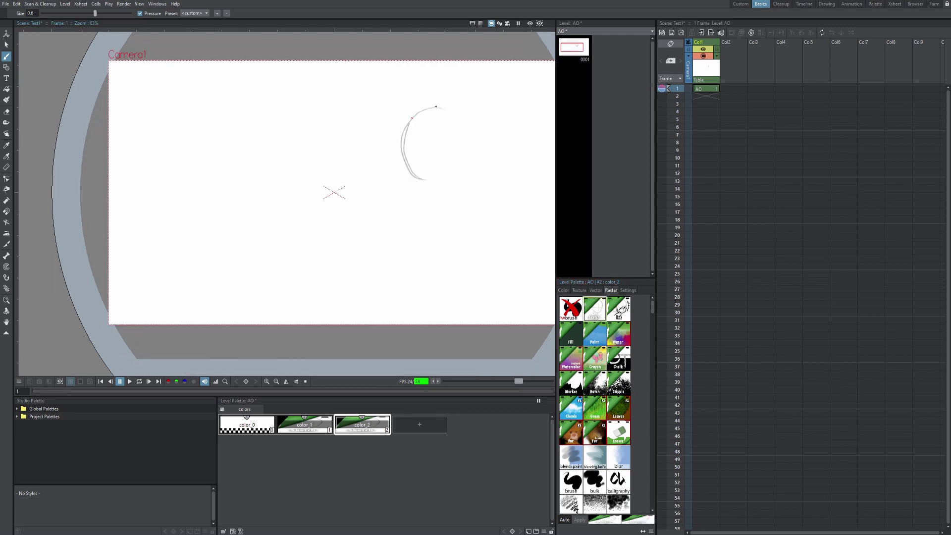
- Sketch a rough hooded character with head, face guides, torso, arms and skirt in pencil strokes on the canvas's right half
{"action": "mouse_move", "coordinate": [406, 114]}
{"action": "left_mouse_down"}
{"action": "mouse_move", "coordinate": [446, 198]}
{"action": "mouse_move", "coordinate": [436, 183]}
{"action": "left_mouse_up"}
{"action": "left_click_drag", "start_coordinate": [406, 140], "coordinate": [474, 159]}
{"action": "left_click_drag", "start_coordinate": [477, 177], "coordinate": [474, 229]}
{"action": "left_click_drag", "start_coordinate": [406, 270], "coordinate": [444, 271]}
{"action": "left_click_drag", "start_coordinate": [411, 229], "coordinate": [406, 272]}
{"action": "left_click_drag", "start_coordinate": [445, 287], "coordinate": [440, 316]}
{"action": "left_click_drag", "start_coordinate": [422, 262], "coordinate": [459, 316]}
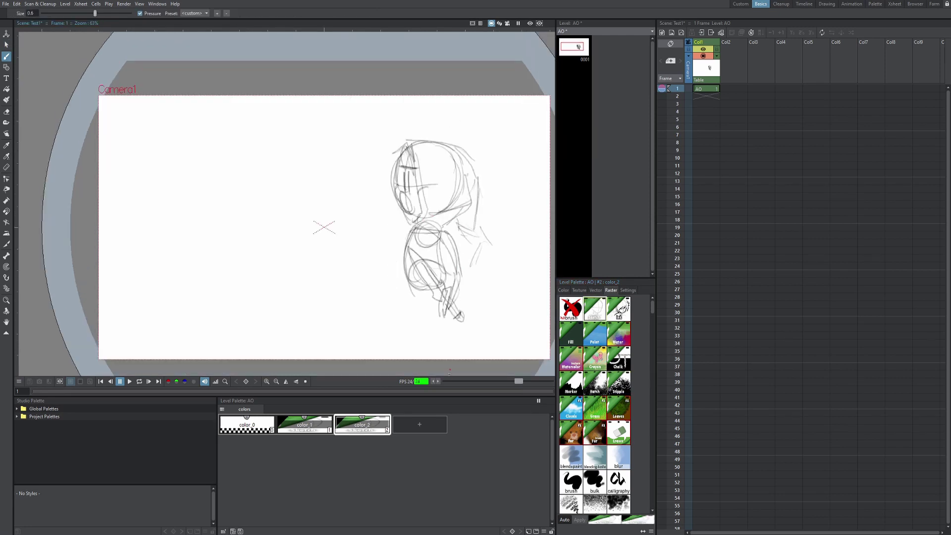
{"action": "left_click_drag", "start_coordinate": [421, 237], "coordinate": [415, 191]}
{"action": "left_click_drag", "start_coordinate": [375, 215], "coordinate": [389, 236]}
{"action": "left_click_drag", "start_coordinate": [401, 289], "coordinate": [379, 349]}
- Add a light pink style color_3 and paint the character's face and arms with it using the Paint Brush tool
{"action": "left_click", "coordinate": [7, 100]}
{"action": "left_click", "coordinate": [563, 290]}
{"action": "left_click", "coordinate": [419, 424]}
{"action": "left_click_drag", "start_coordinate": [396, 153], "coordinate": [421, 203]}
- Add a dark purple color_4 and a grey-blue color_5, and paint the character's robe, hood and sword with them
{"action": "left_click", "coordinate": [477, 424]}
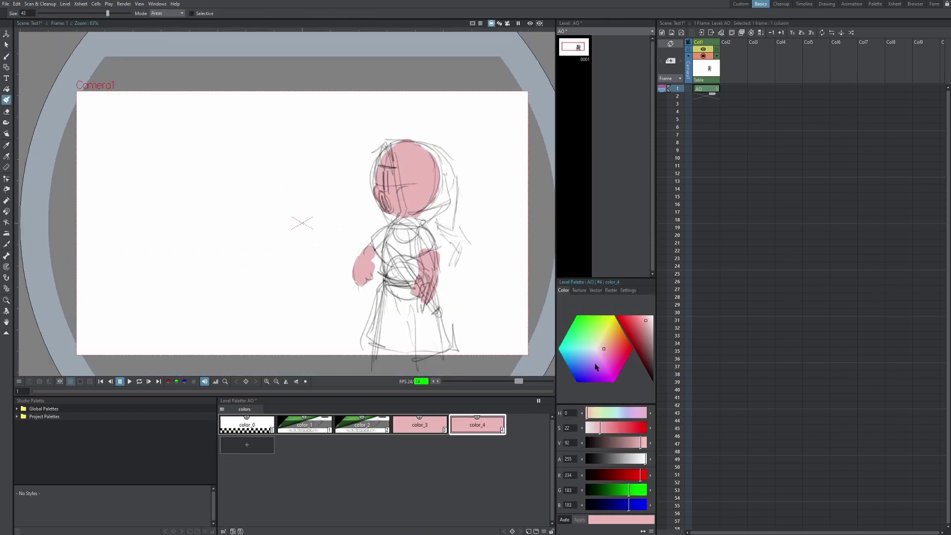
{"action": "left_click", "coordinate": [246, 445]}
{"action": "mouse_move", "coordinate": [391, 233]}
{"action": "left_mouse_down"}
{"action": "mouse_move", "coordinate": [431, 344]}
{"action": "mouse_move", "coordinate": [421, 307]}
{"action": "left_mouse_up"}
{"action": "left_click", "coordinate": [477, 424]}
{"action": "left_click_drag", "start_coordinate": [396, 146], "coordinate": [436, 218]}
{"action": "left_click_drag", "start_coordinate": [445, 178], "coordinate": [458, 260]}
- Return to the Brush tool with the color_1 style and check the coloured character
{"action": "left_click", "coordinate": [419, 425]}
{"action": "left_click", "coordinate": [7, 57]}
{"action": "left_click", "coordinate": [304, 424]}
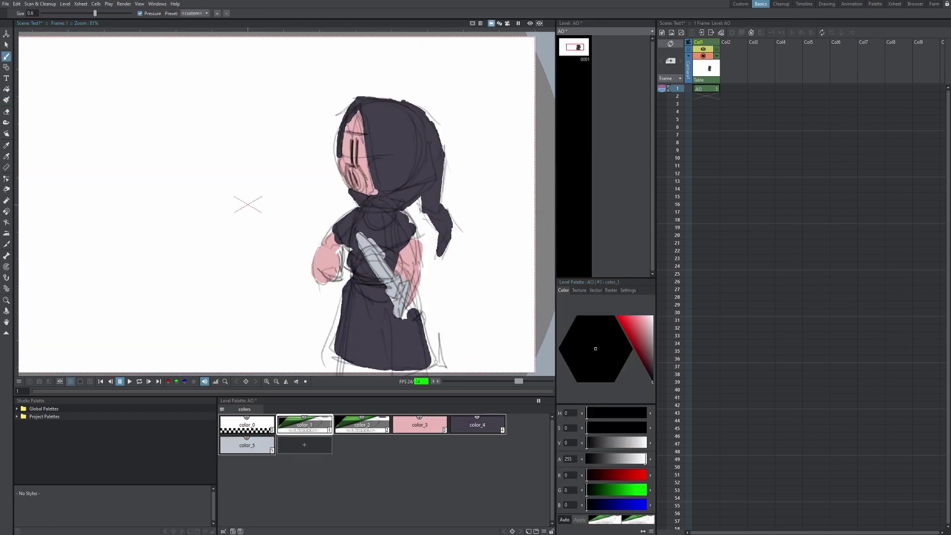
{"action": "scroll", "coordinate": [404, 208], "scroll_direction": "down", "scroll_amount": 4}
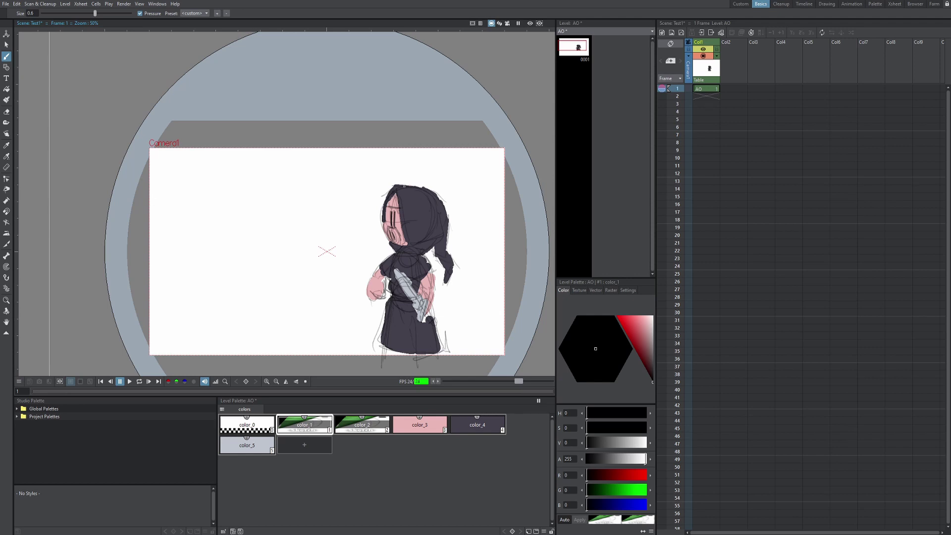
{"action": "scroll", "coordinate": [412, 263], "scroll_direction": "up", "scroll_amount": 3}
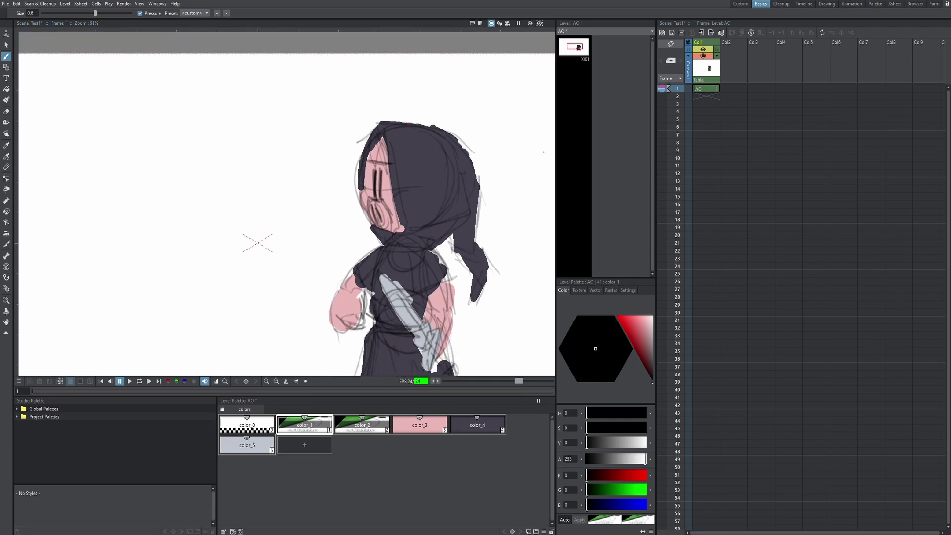
- Switch to the Animation workspace and centre the view on the painted character
{"action": "left_click", "coordinate": [851, 4]}
{"action": "scroll", "coordinate": [348, 237], "scroll_direction": "up", "scroll_amount": 9}
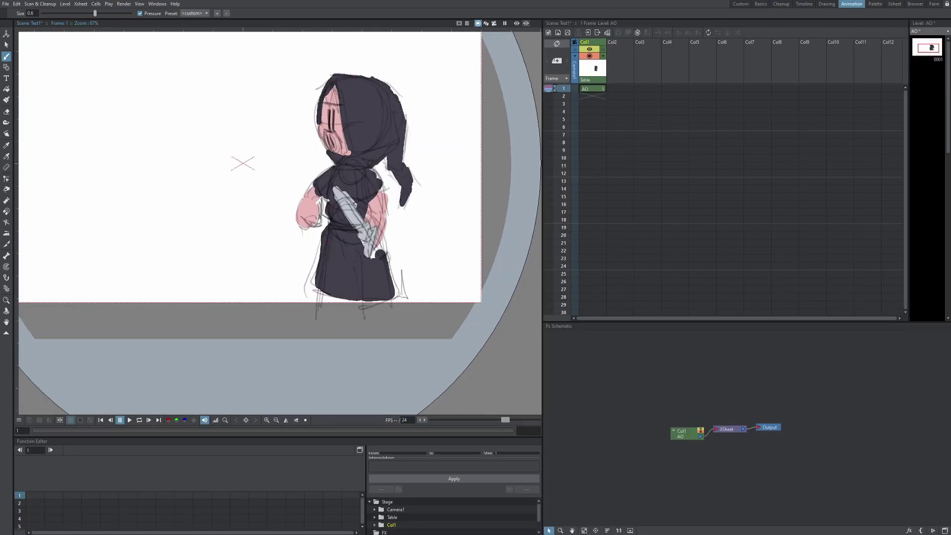
{"action": "left_click_drag", "start_coordinate": [386, 168], "coordinate": [363, 221]}
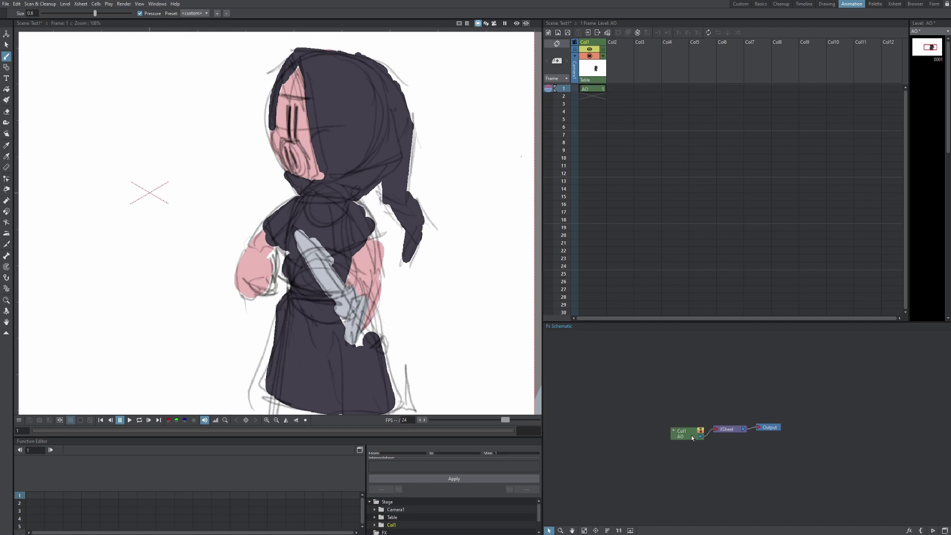
- Insert a Bloom Iwa light effect after the Col1 node in the Fx Schematic
{"action": "left_click_drag", "start_coordinate": [692, 437], "coordinate": [636, 380]}
{"action": "key", "text": "a"}
{"action": "right_click", "coordinate": [639, 382]}
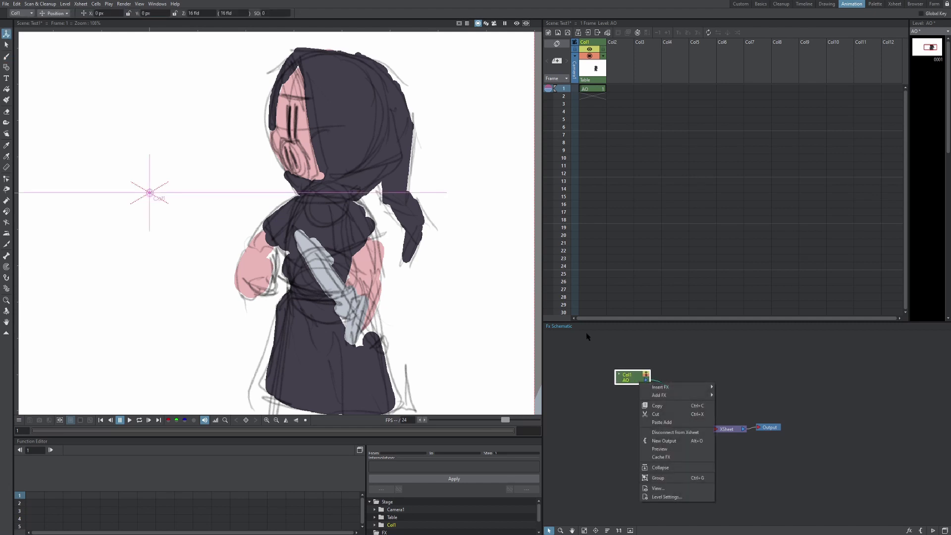
{"action": "right_click", "coordinate": [636, 373]}
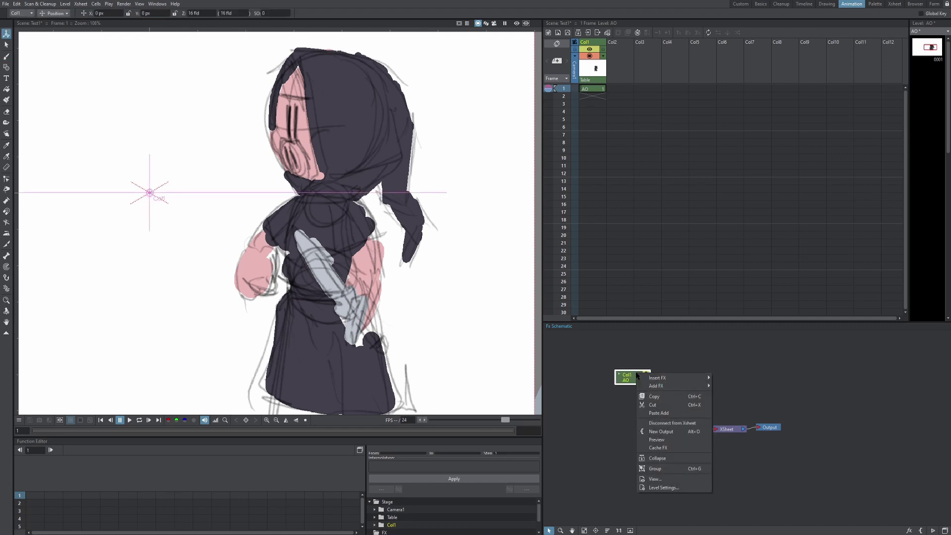
{"action": "mouse_move", "coordinate": [659, 378]}
{"action": "mouse_move", "coordinate": [723, 435]}
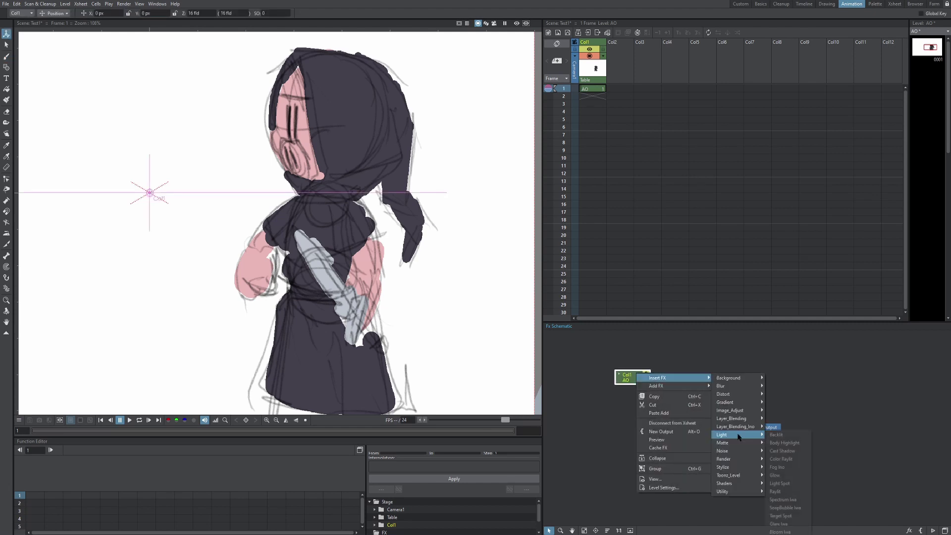
{"action": "left_click", "coordinate": [790, 532]}
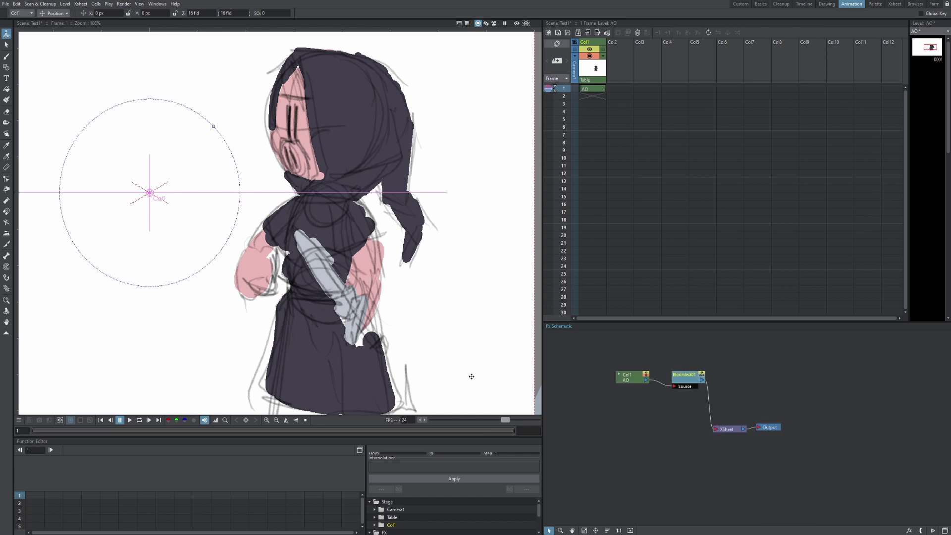
- Preview the bloom on the character and shrink its size circle to about 129 px in the viewer
{"action": "left_click", "coordinate": [516, 22]}
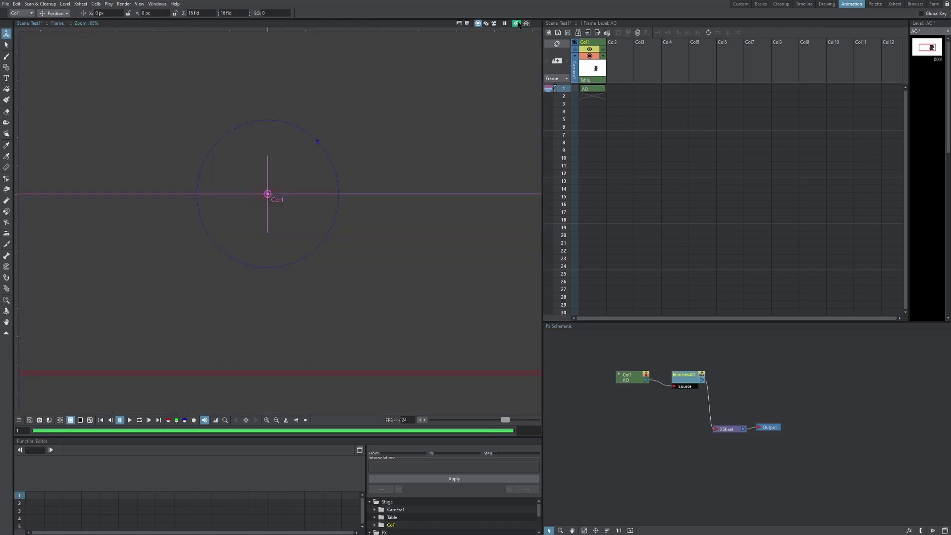
{"action": "scroll", "coordinate": [424, 155], "scroll_direction": "up", "scroll_amount": 1}
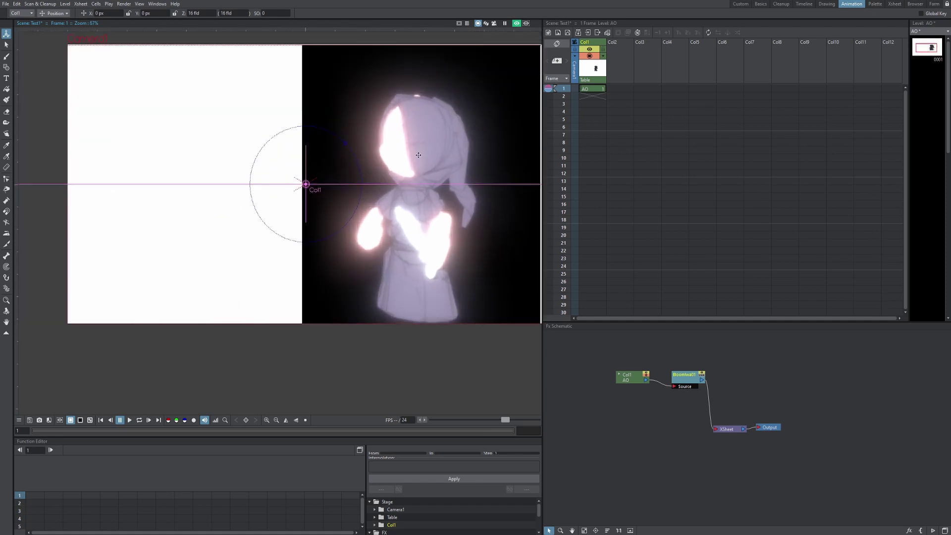
{"action": "scroll", "coordinate": [419, 155], "scroll_direction": "up", "scroll_amount": 1}
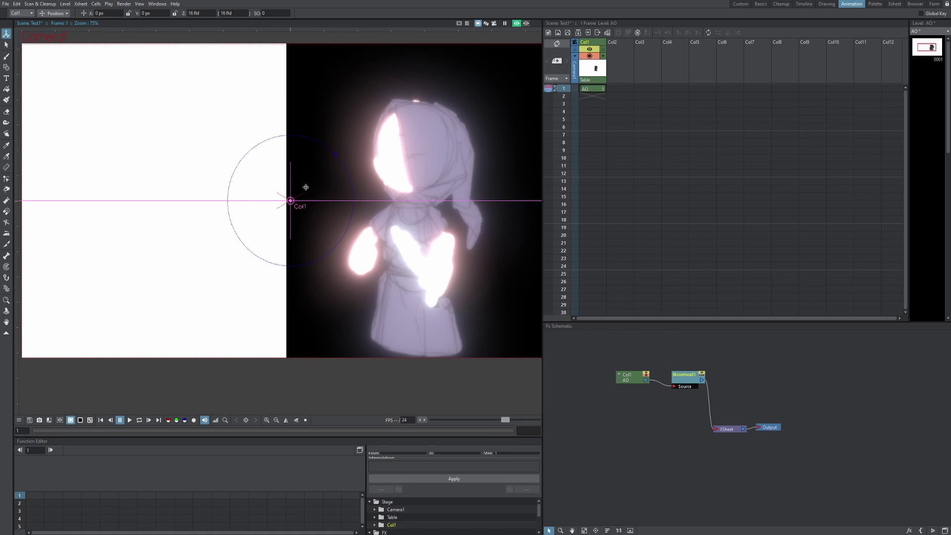
{"action": "scroll", "coordinate": [342, 168], "scroll_direction": "down", "scroll_amount": 2}
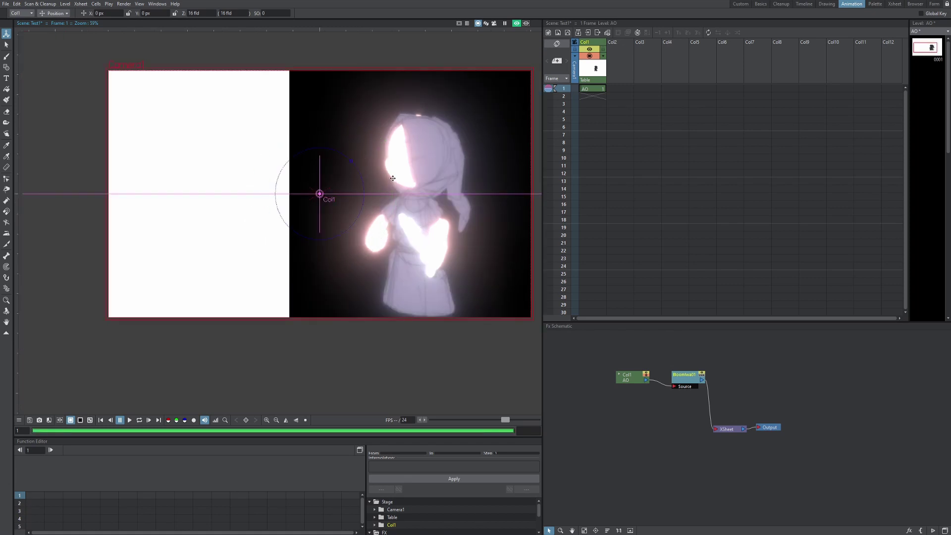
{"action": "left_click_drag", "start_coordinate": [351, 162], "coordinate": [347, 183]}
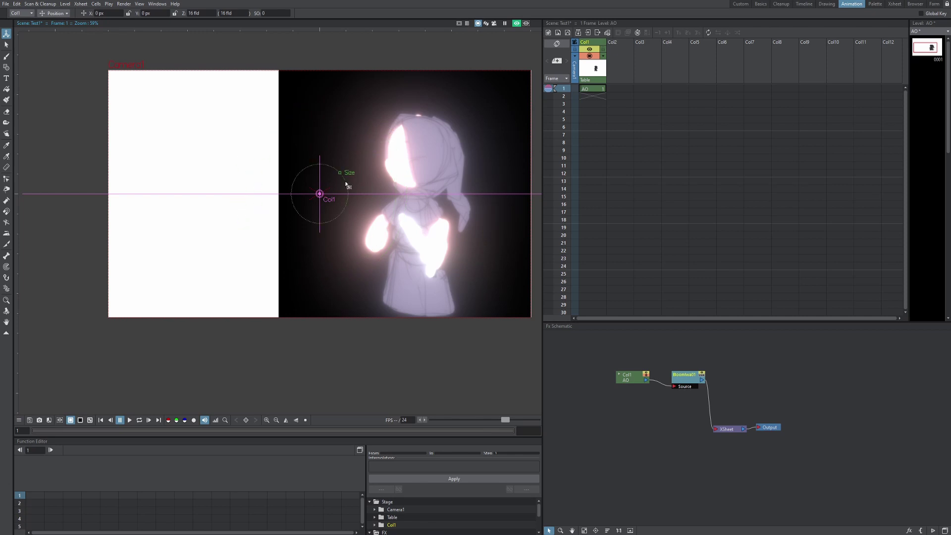
- Preview the scene with both drawings and set the Bloom Iwa effect's Size to about 16.2 px
{"action": "scroll", "coordinate": [410, 182], "scroll_direction": "up", "scroll_amount": 2}
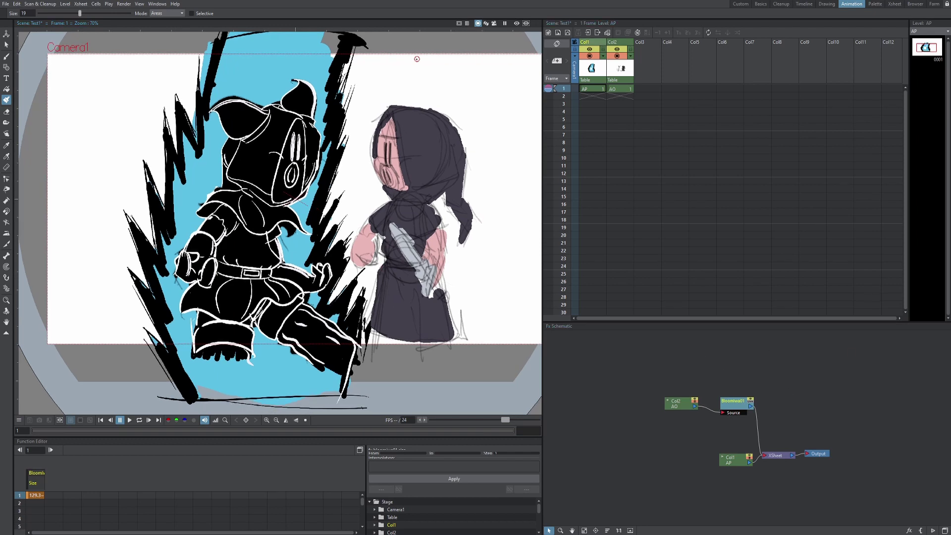
{"action": "scroll", "coordinate": [334, 98], "scroll_direction": "up", "scroll_amount": 1}
{"action": "left_click_drag", "start_coordinate": [335, 98], "coordinate": [380, 114]}
{"action": "left_click", "coordinate": [516, 23]}
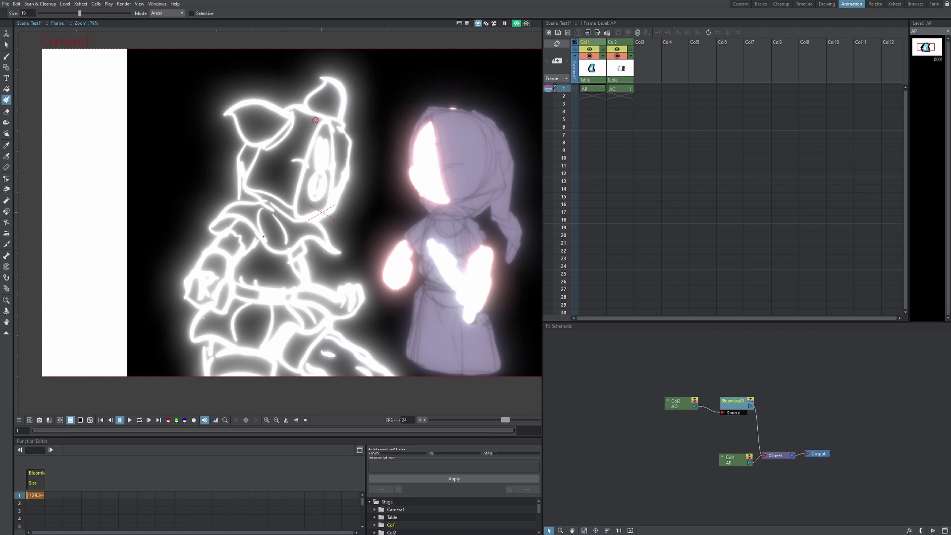
{"action": "double_click", "coordinate": [733, 400]}
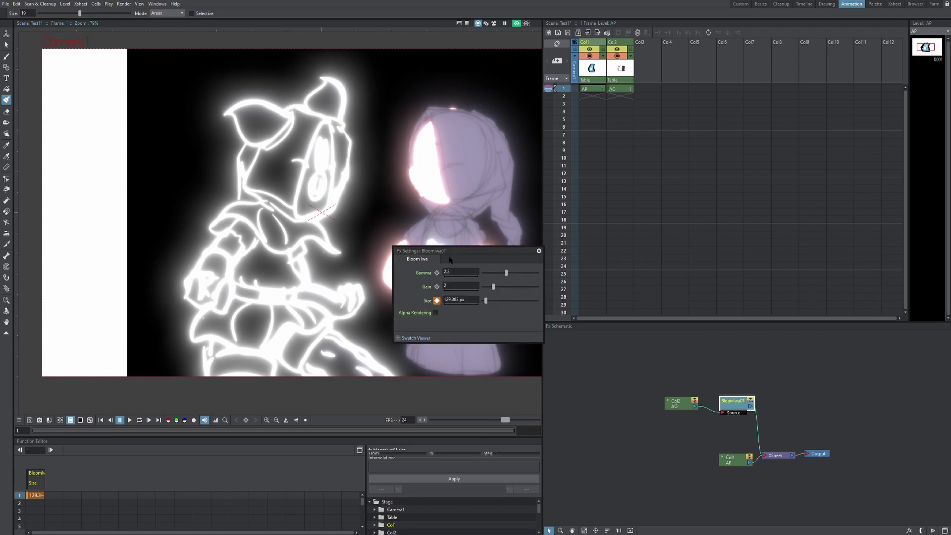
{"action": "left_click_drag", "start_coordinate": [486, 302], "coordinate": [484, 302]}
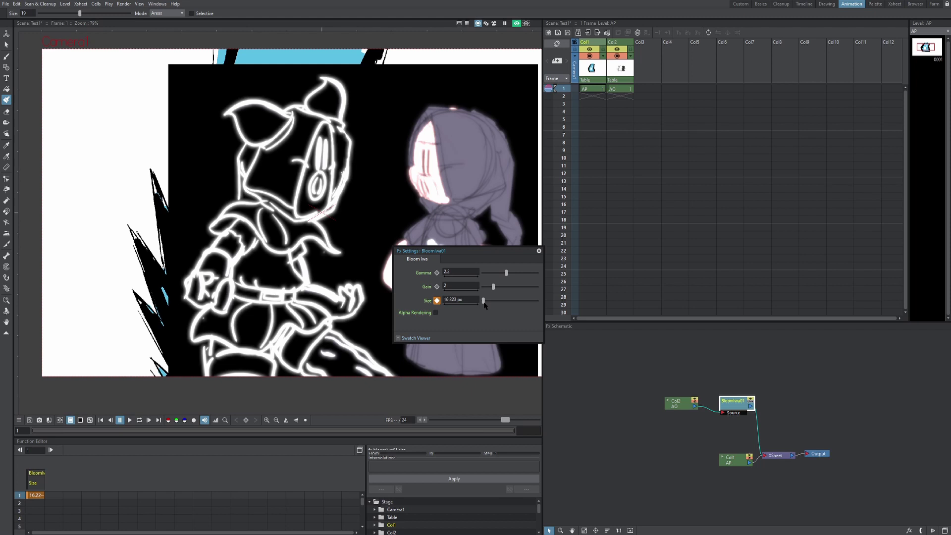
- Delete the Bloom Iwa effect attached to Col2
{"action": "right_click", "coordinate": [735, 399]}
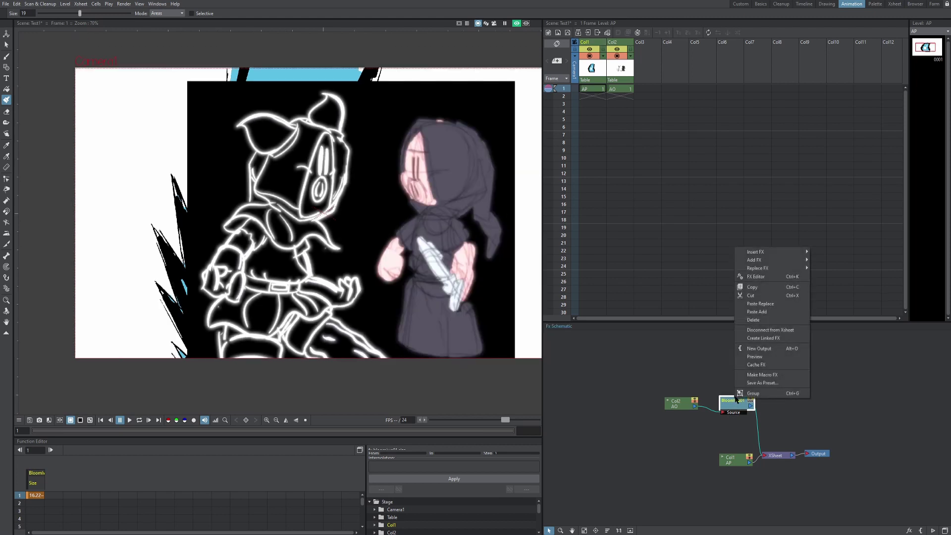
{"action": "left_click", "coordinate": [759, 320]}
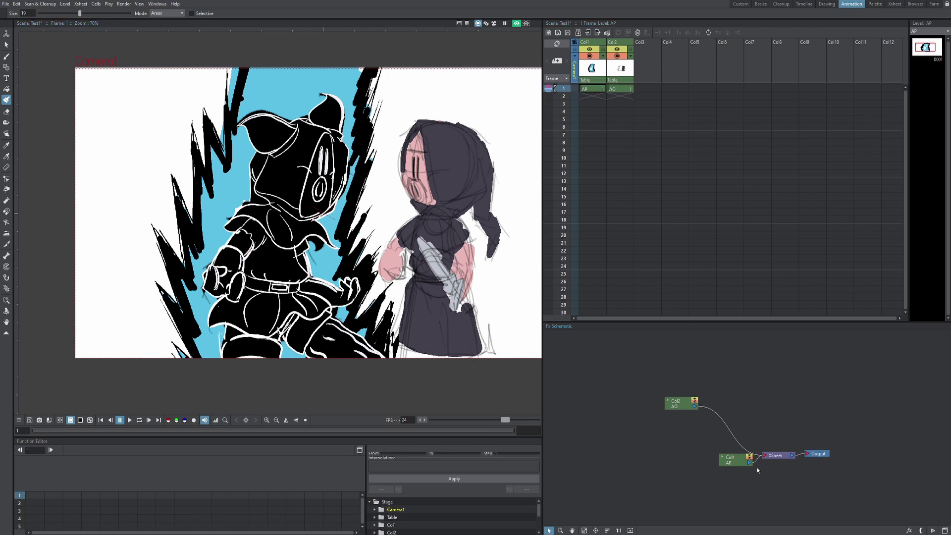
- Insert a Bloom Iwa light effect on the Col1 node and inspect the glow around the blue aura
{"action": "left_click_drag", "start_coordinate": [736, 461], "coordinate": [698, 452]}
{"action": "right_click", "coordinate": [699, 452]}
{"action": "mouse_move", "coordinate": [750, 340]}
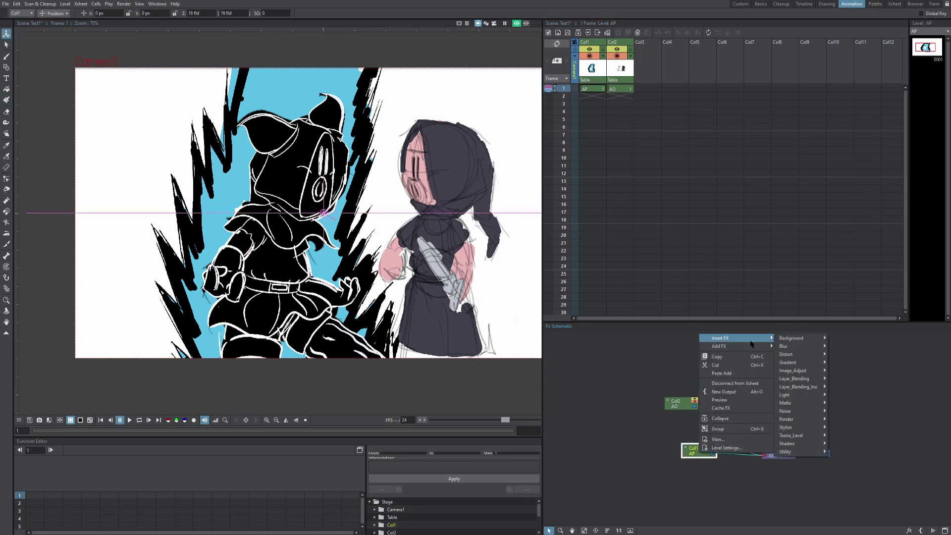
{"action": "mouse_move", "coordinate": [799, 395]}
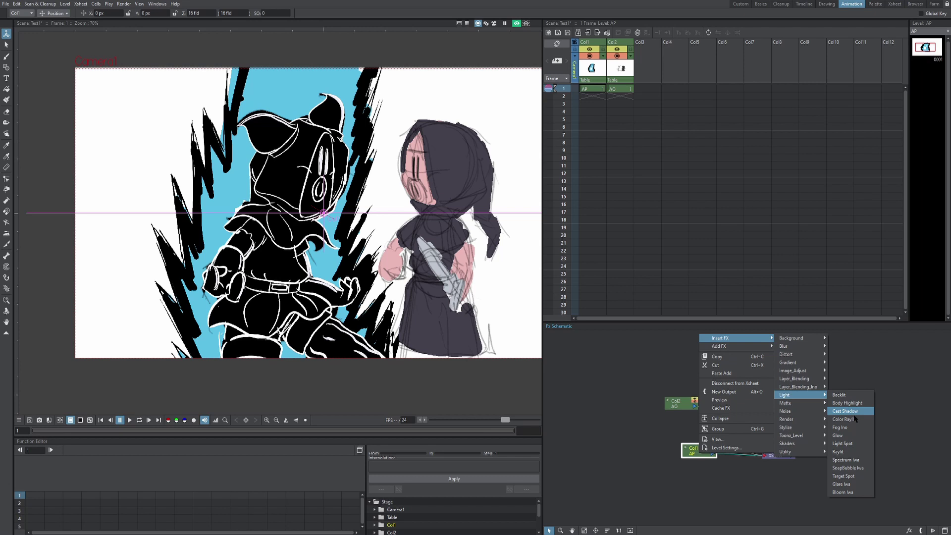
{"action": "left_click", "coordinate": [844, 492]}
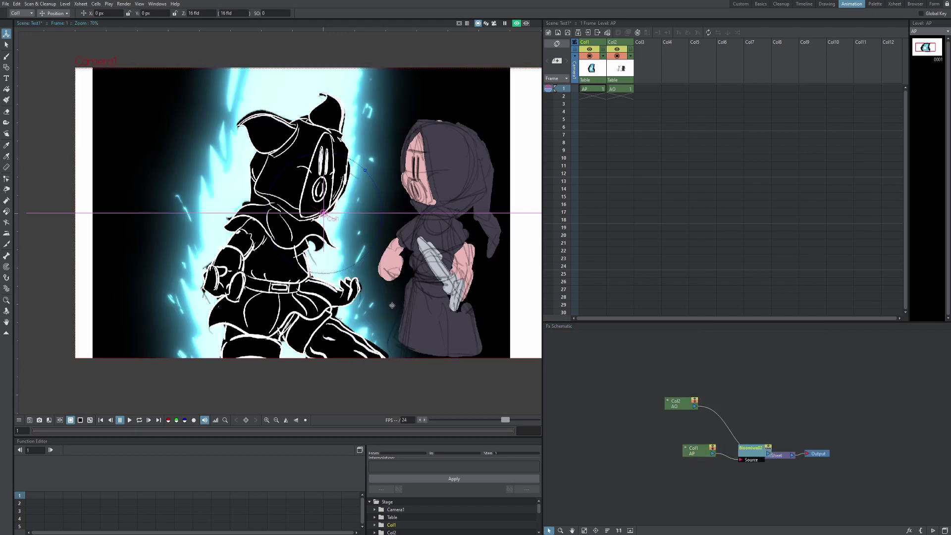
{"action": "scroll", "coordinate": [316, 202], "scroll_direction": "down", "scroll_amount": 2}
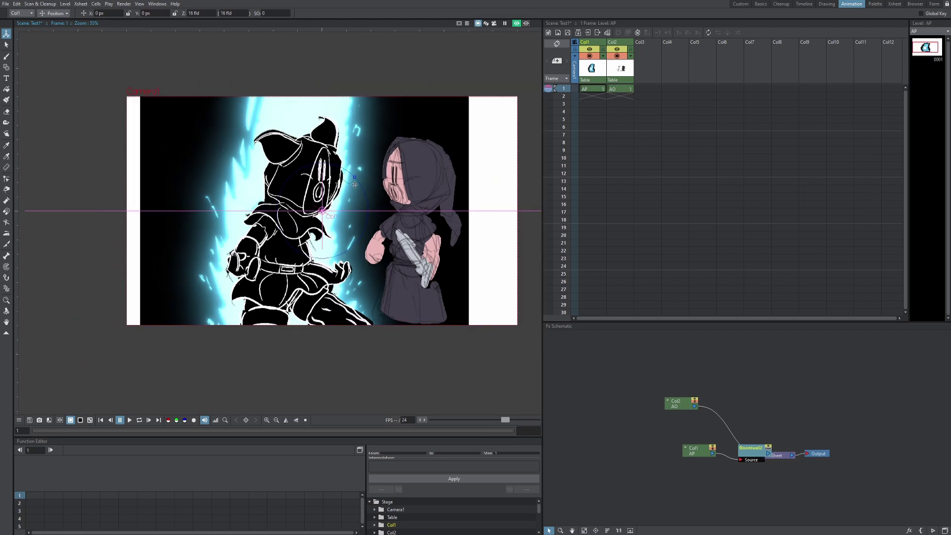
{"action": "scroll", "coordinate": [340, 180], "scroll_direction": "up", "scroll_amount": 2}
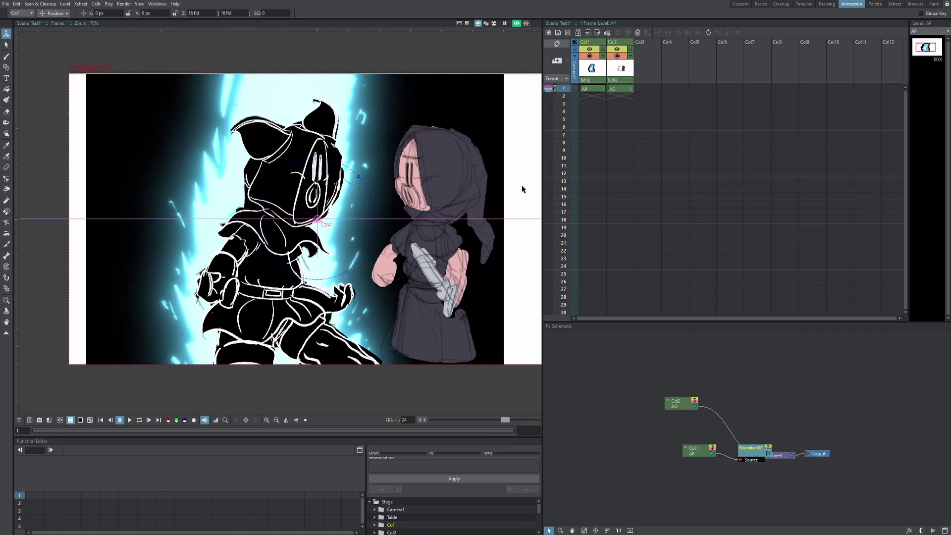
- Delete the Bloom Iwa effect attached to Col1
{"action": "left_click_drag", "start_coordinate": [750, 449], "coordinate": [732, 421]}
{"action": "right_click", "coordinate": [733, 423]}
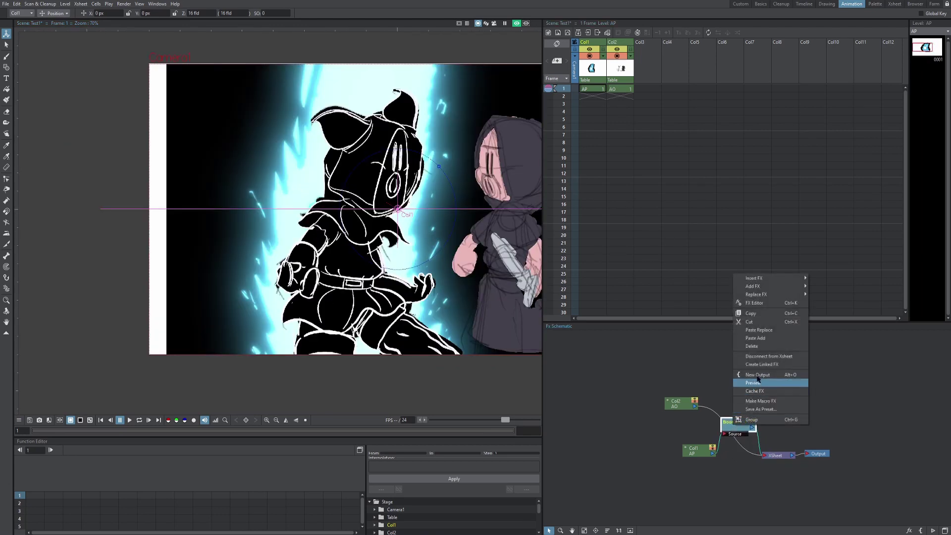
{"action": "left_click", "coordinate": [755, 346]}
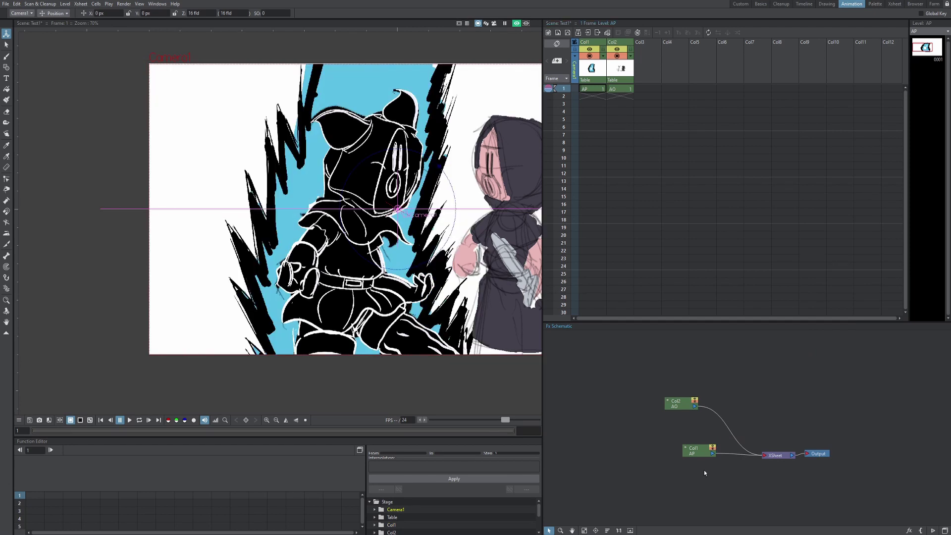
- Insert a Bloom Iwa light effect on the Col1 node and inspect the glow around the aura
{"action": "right_click", "coordinate": [700, 453]}
{"action": "mouse_move", "coordinate": [732, 338]}
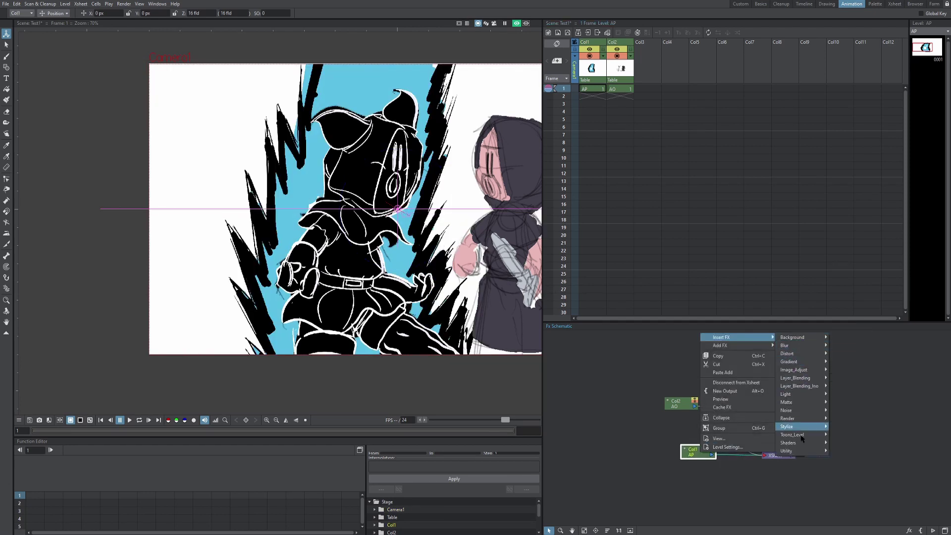
{"action": "mouse_move", "coordinate": [805, 395]}
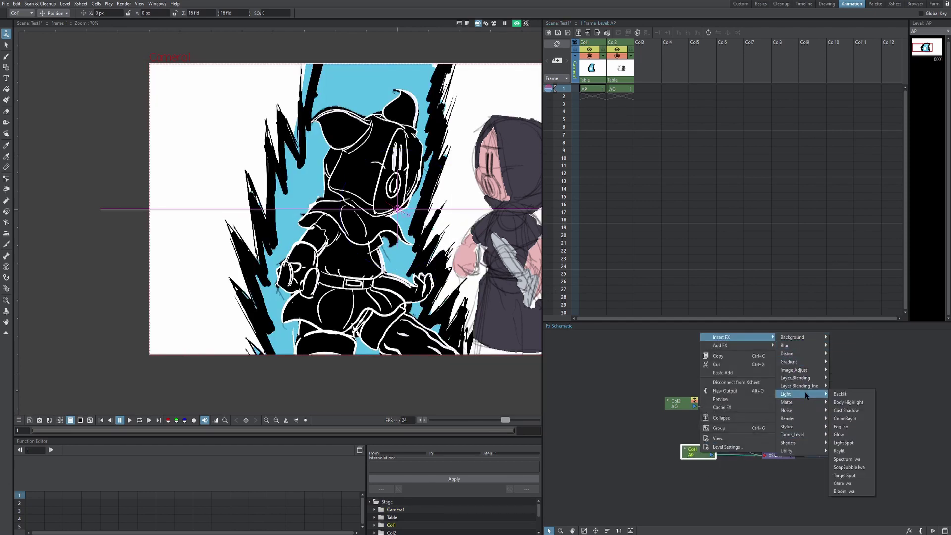
{"action": "left_click", "coordinate": [850, 483]}
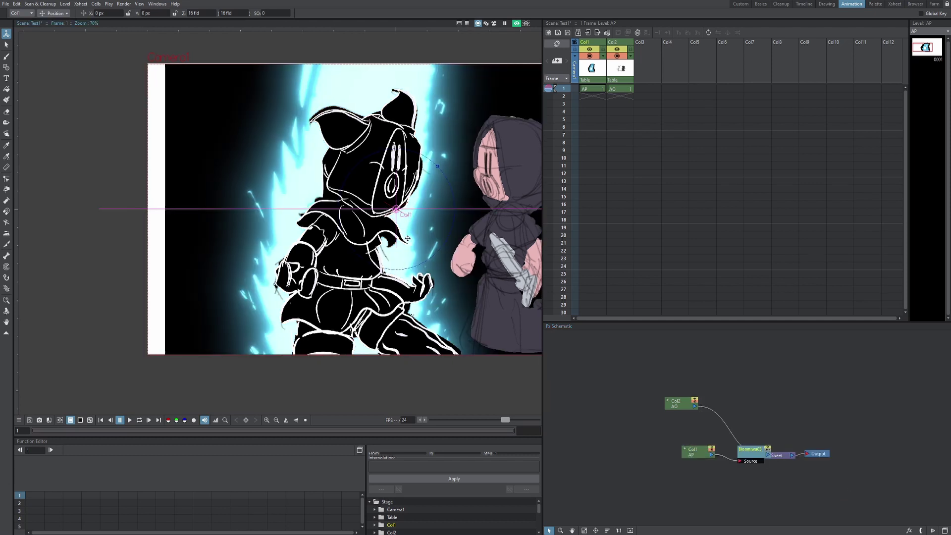
{"action": "left_click_drag", "start_coordinate": [411, 238], "coordinate": [394, 233]}
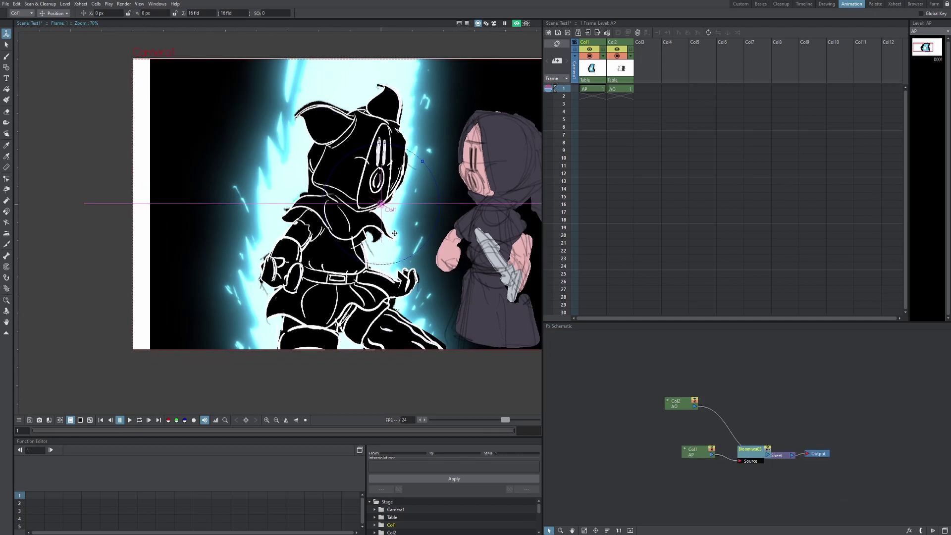
{"action": "scroll", "coordinate": [394, 233], "scroll_direction": "down", "scroll_amount": 2}
{"action": "scroll", "coordinate": [381, 218], "scroll_direction": "up", "scroll_amount": 3}
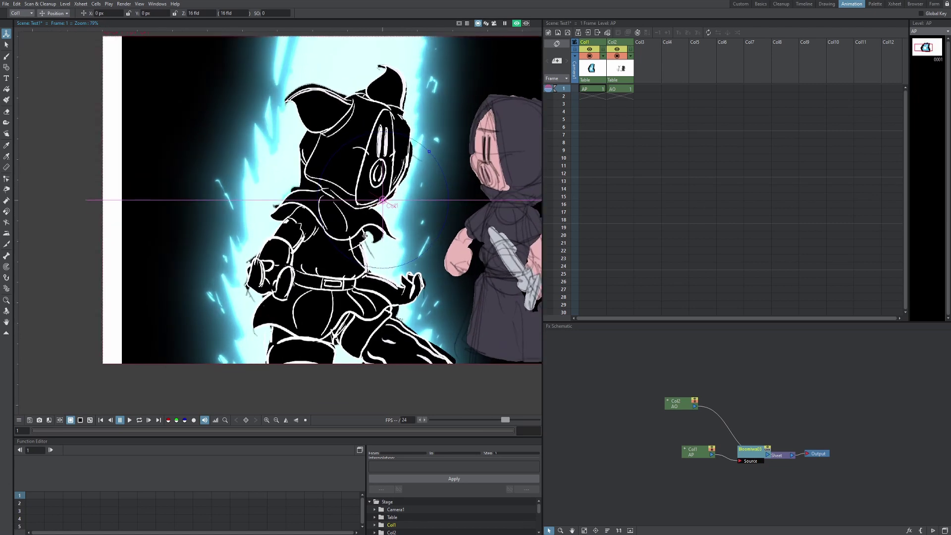
{"action": "scroll", "coordinate": [386, 169], "scroll_direction": "down", "scroll_amount": 3}
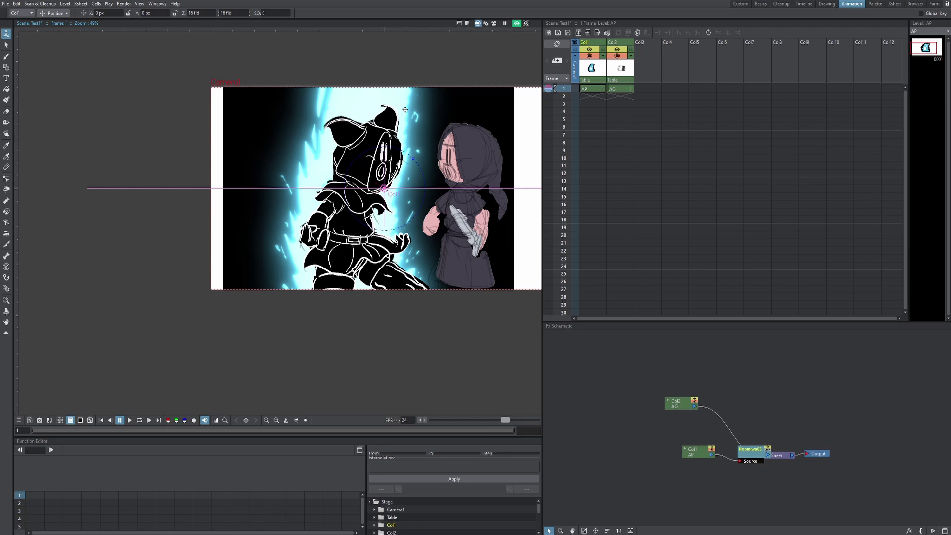
{"action": "scroll", "coordinate": [355, 187], "scroll_direction": "up", "scroll_amount": 2}
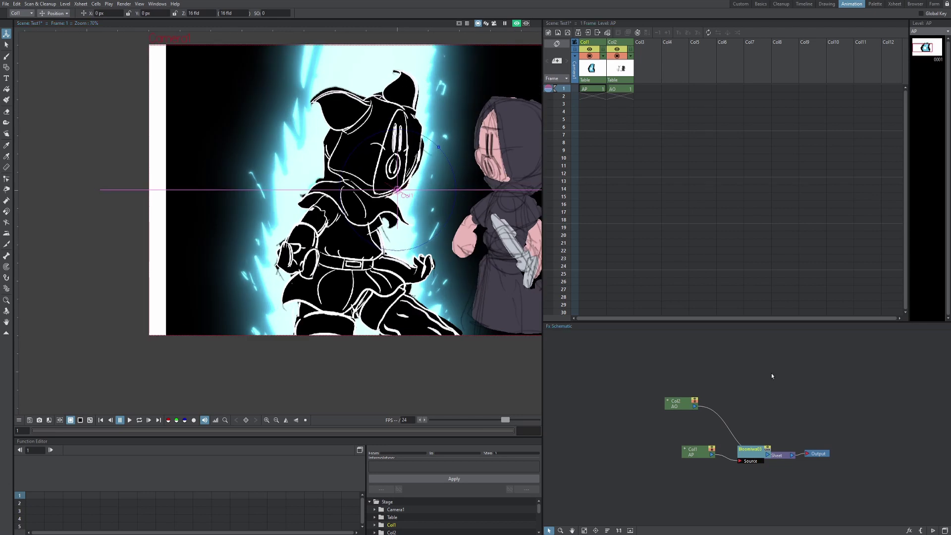
- Spread out the Col1 and Bloom Iwa nodes in the schematic, away from the XSheet node
{"action": "left_click_drag", "start_coordinate": [712, 454], "coordinate": [647, 440]}
{"action": "left_click_drag", "start_coordinate": [756, 454], "coordinate": [679, 438]}
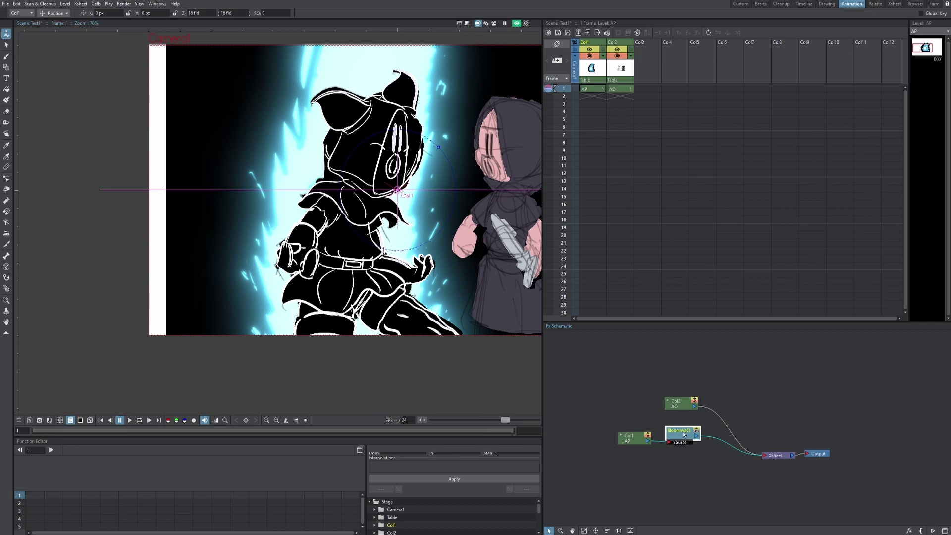
{"action": "scroll", "coordinate": [418, 193], "scroll_direction": "up", "scroll_amount": 2}
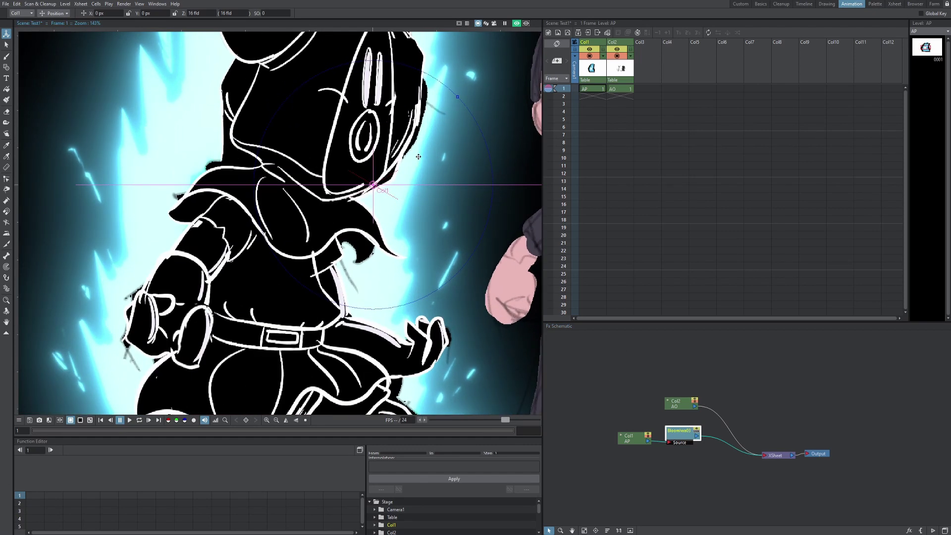
{"action": "scroll", "coordinate": [418, 157], "scroll_direction": "down", "scroll_amount": 2}
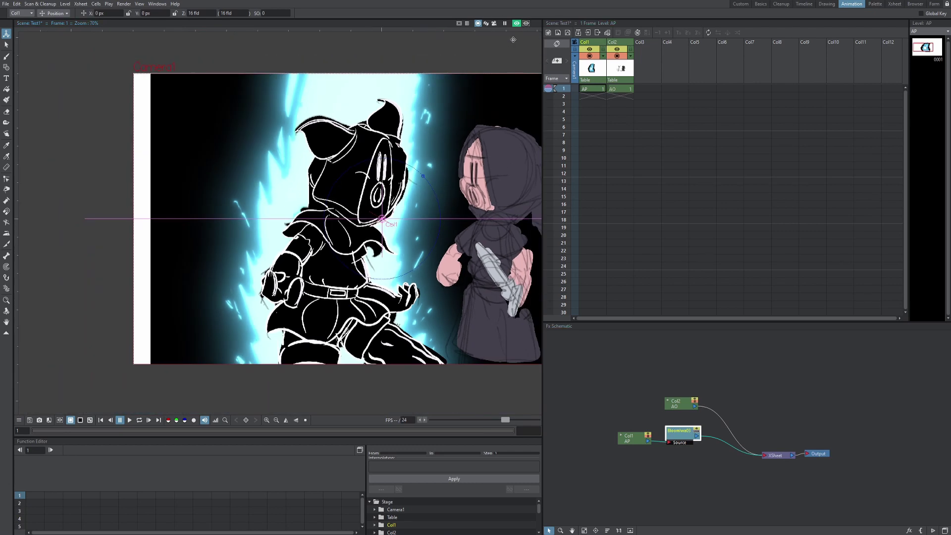
- Switch the scene preview off and on again to compare the drawing without and with the bloom
{"action": "left_click", "coordinate": [517, 23]}
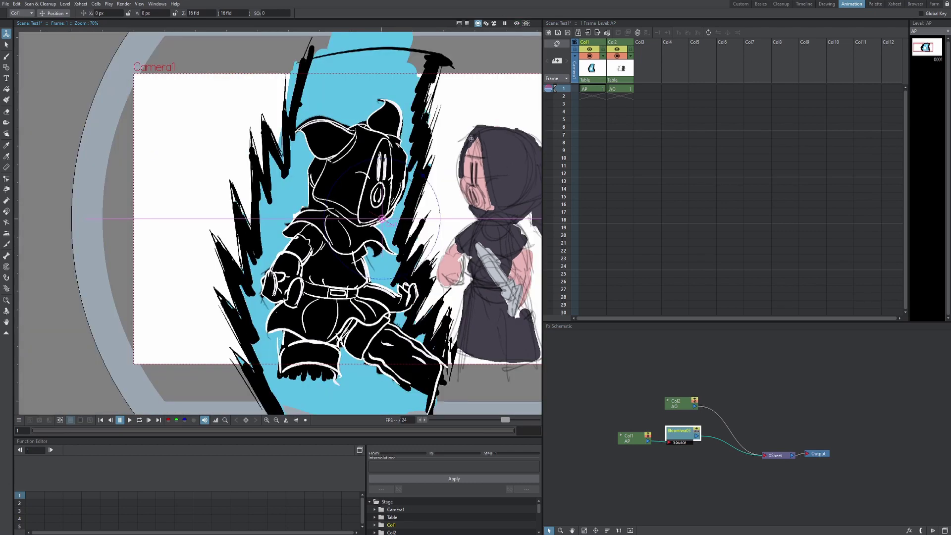
{"action": "left_click", "coordinate": [516, 24]}
{"action": "left_click_drag", "start_coordinate": [346, 149], "coordinate": [331, 121]}
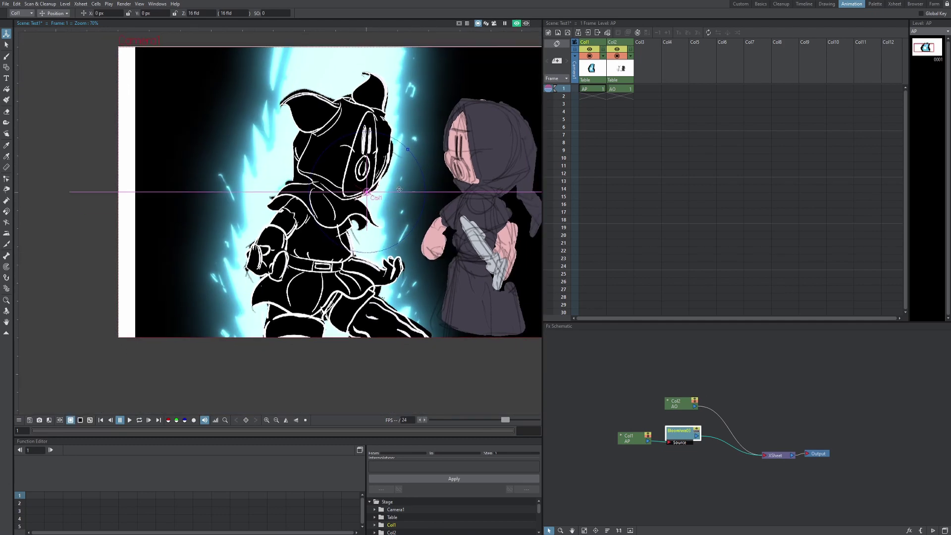
{"action": "left_click_drag", "start_coordinate": [332, 197], "coordinate": [339, 234]}
- Insert a Color Dodge blending effect after Bloom Iwa and also connect the bloom's output to its second source
{"action": "right_click", "coordinate": [678, 435]}
{"action": "mouse_move", "coordinate": [718, 291]}
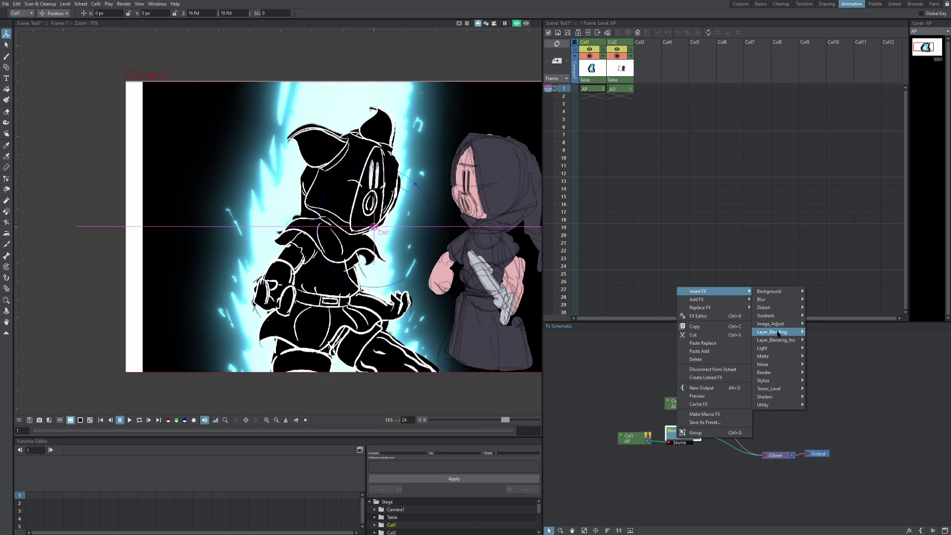
{"action": "mouse_move", "coordinate": [777, 332]}
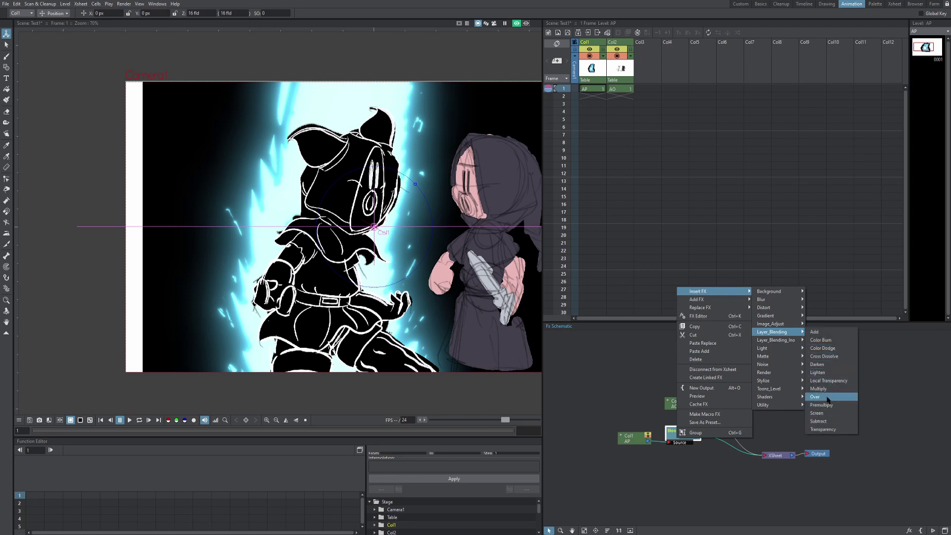
{"action": "left_click", "coordinate": [832, 348]}
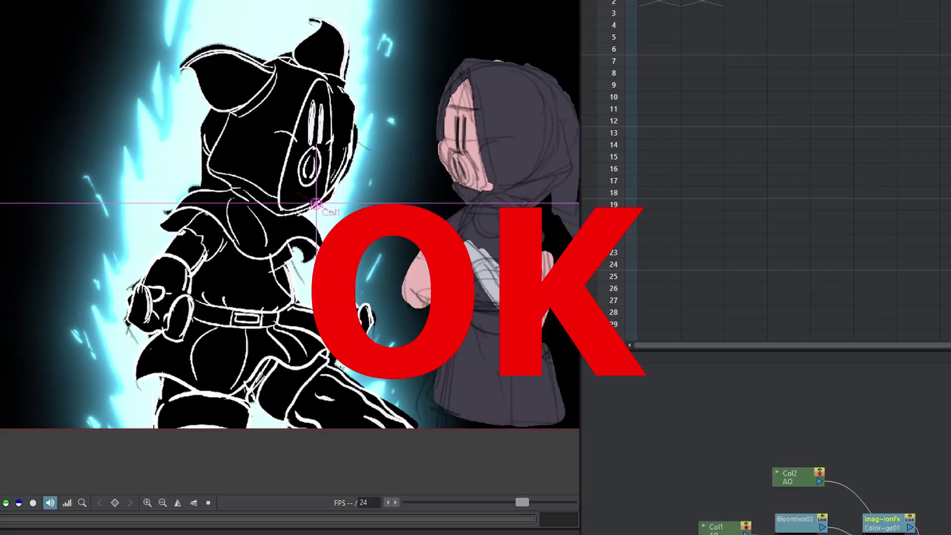
{"action": "mouse_move", "coordinate": [734, 436]}
{"action": "left_mouse_down"}
{"action": "mouse_move", "coordinate": [723, 413]}
{"action": "mouse_move", "coordinate": [705, 430]}
{"action": "mouse_move", "coordinate": [713, 426]}
{"action": "left_mouse_up"}
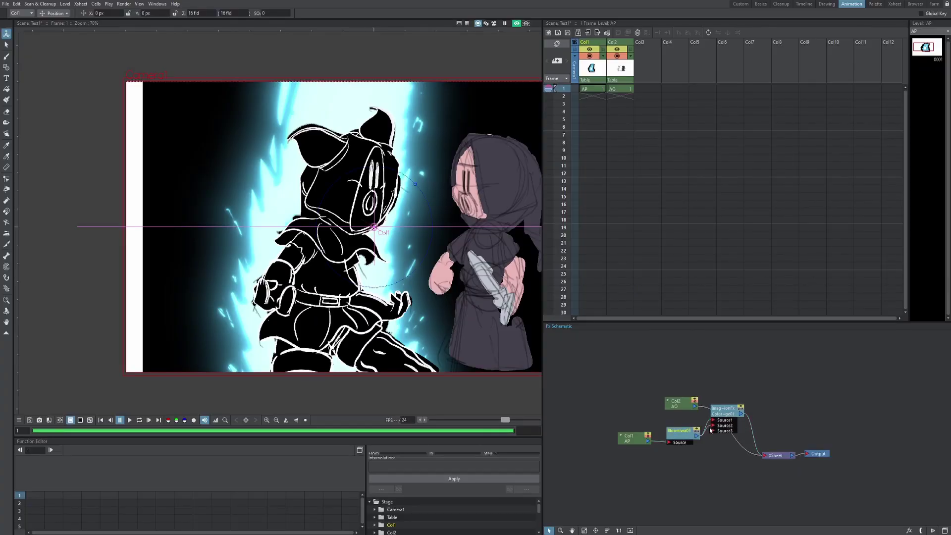
{"action": "scroll", "coordinate": [456, 329], "scroll_direction": "down", "scroll_amount": 4}
{"action": "scroll", "coordinate": [402, 300], "scroll_direction": "up", "scroll_amount": 4}
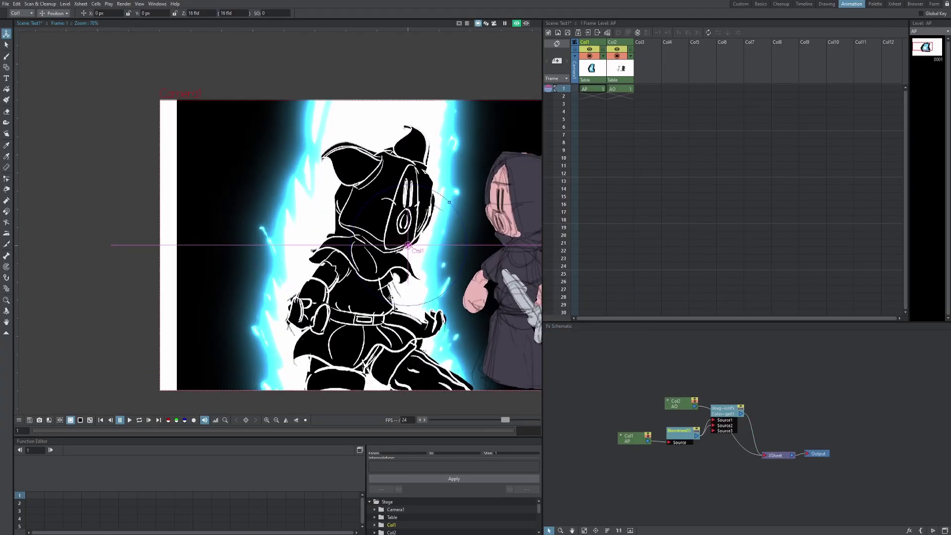
{"action": "left_click_drag", "start_coordinate": [424, 300], "coordinate": [375, 289]}
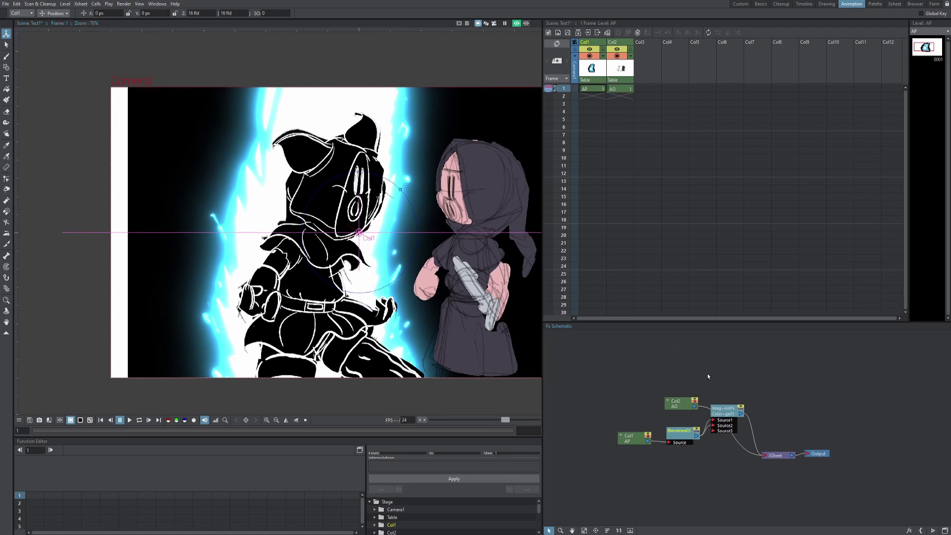
- Delete the Color Dodge effect node from the schematic
{"action": "left_click_drag", "start_coordinate": [728, 412], "coordinate": [726, 405]}
{"action": "right_click", "coordinate": [727, 405]}
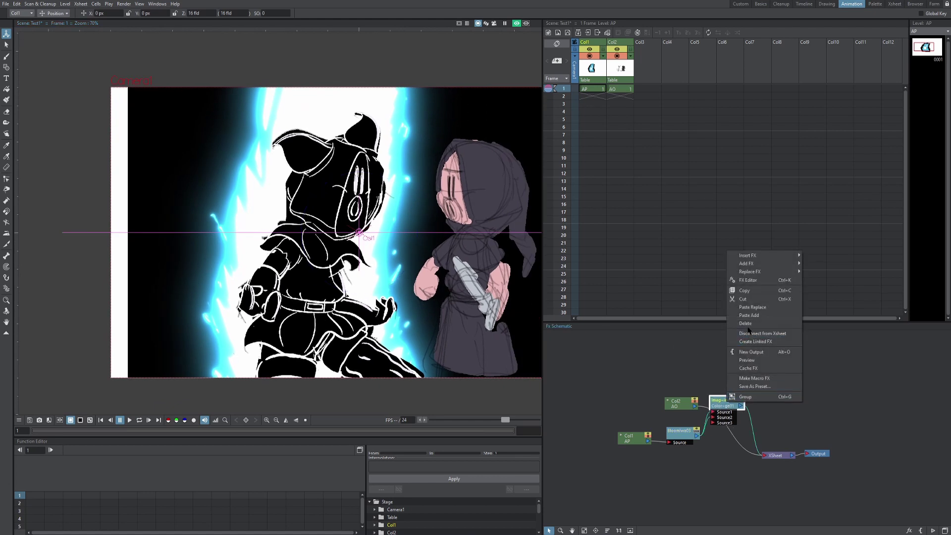
{"action": "left_click", "coordinate": [743, 325]}
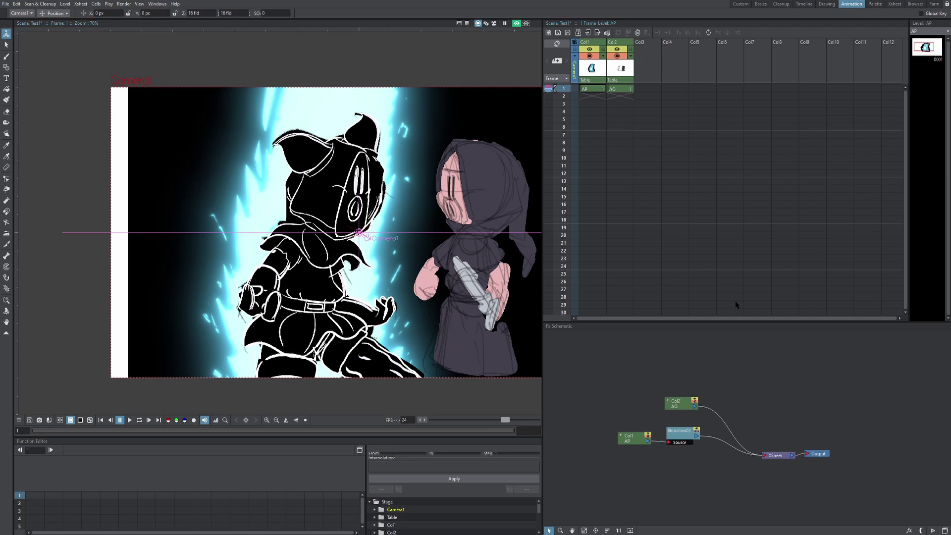
- Insert a Glow light effect after Bloom Iwa and also connect the bloom's output to the Glow's Source input
{"action": "right_click", "coordinate": [680, 426]}
{"action": "mouse_move", "coordinate": [772, 340]}
{"action": "left_click", "coordinate": [822, 379]}
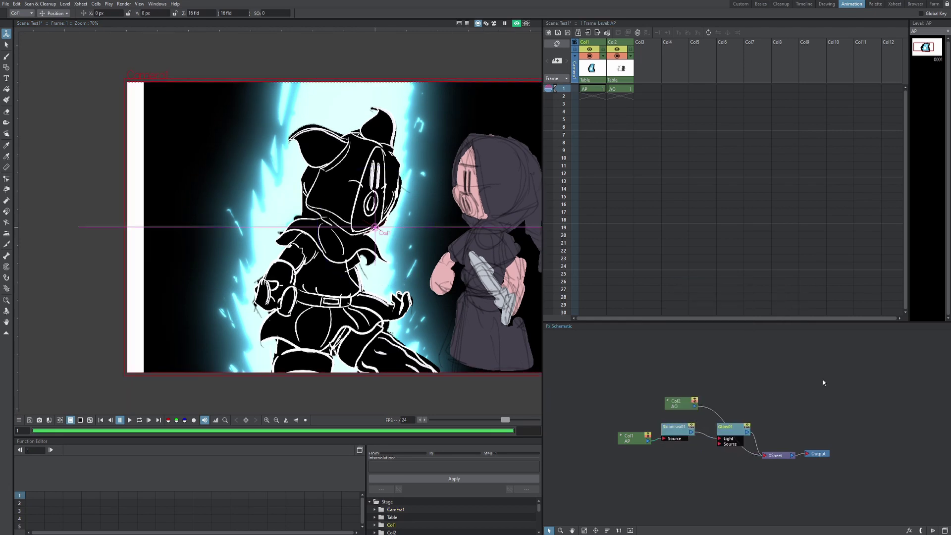
{"action": "double_click", "coordinate": [726, 433]}
{"action": "left_click", "coordinate": [608, 251]}
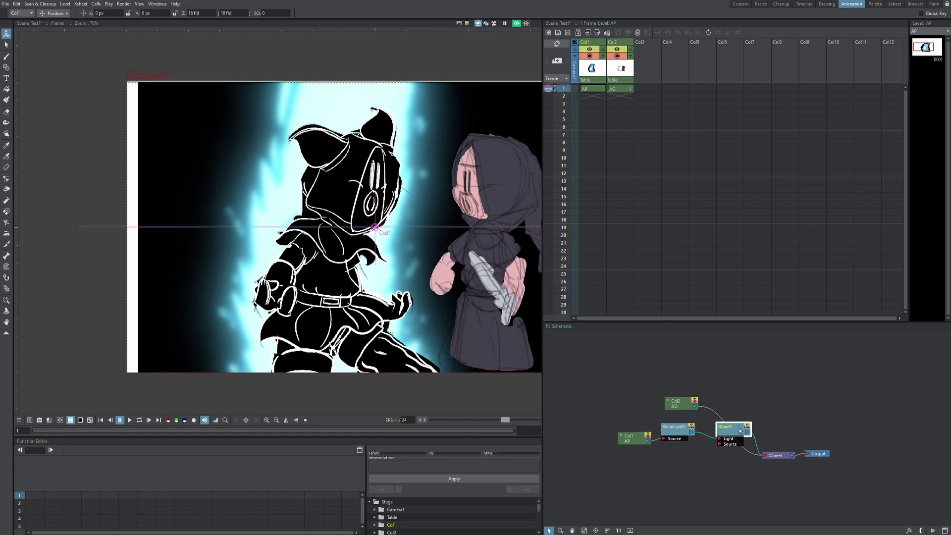
{"action": "left_click_drag", "start_coordinate": [691, 432], "coordinate": [717, 444]}
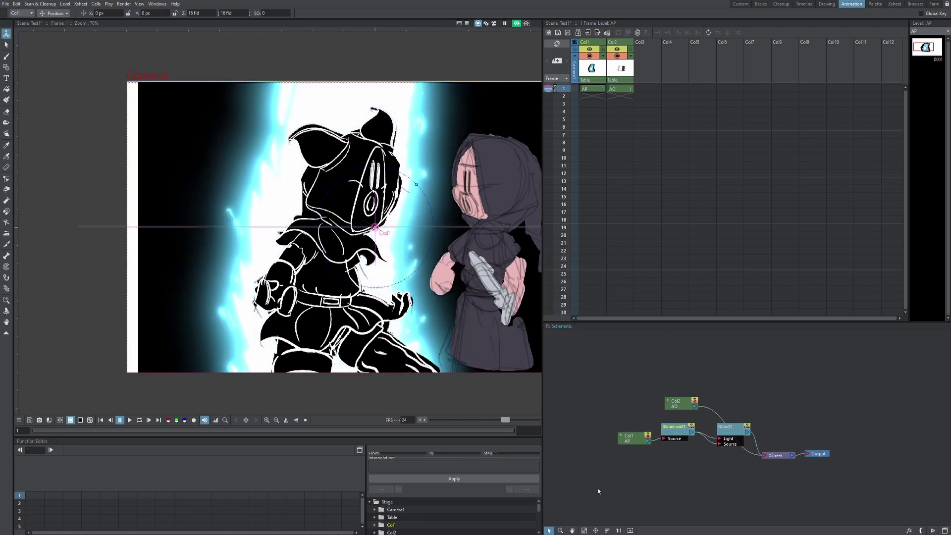
- Set the Glow effect's Blur to 0 px and close its settings
{"action": "double_click", "coordinate": [732, 430]}
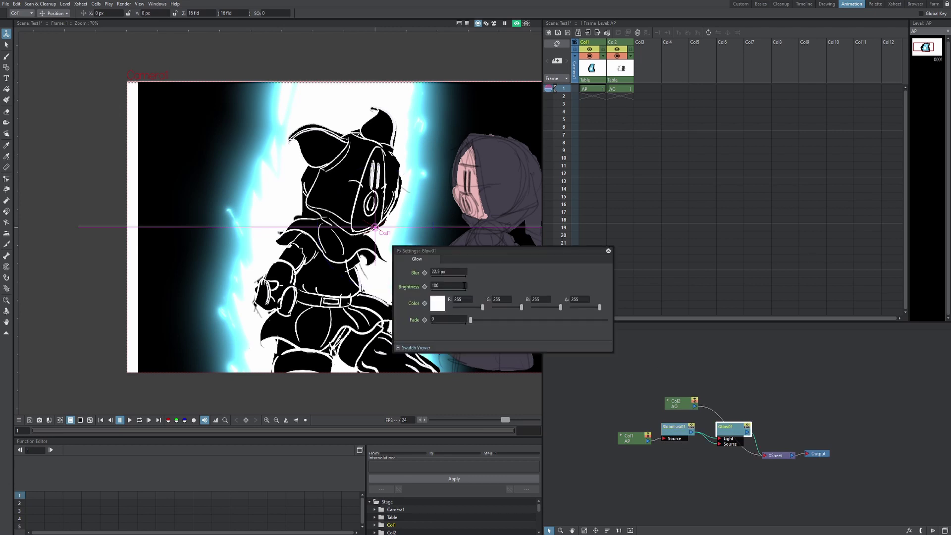
{"action": "left_click_drag", "start_coordinate": [458, 277], "coordinate": [426, 287]}
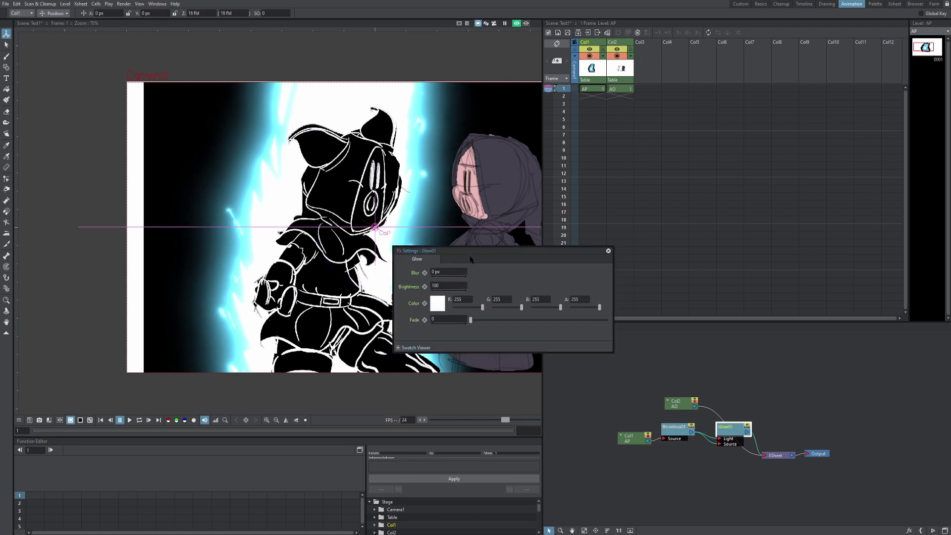
{"action": "left_click", "coordinate": [608, 252]}
- Delete the Glow effect node and review the scene with only the bloom applied
{"action": "right_click", "coordinate": [729, 430]}
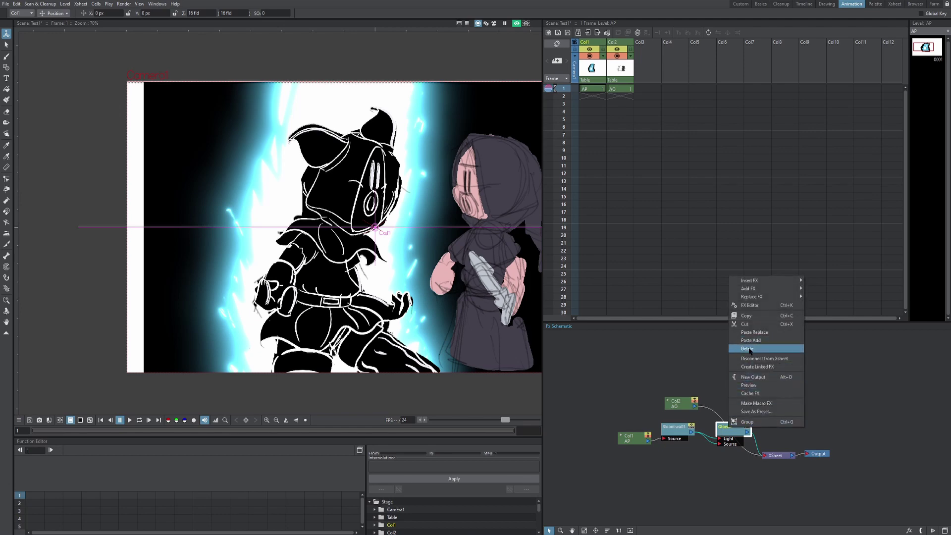
{"action": "left_click", "coordinate": [746, 346]}
{"action": "scroll", "coordinate": [438, 233], "scroll_direction": "down", "scroll_amount": 1}
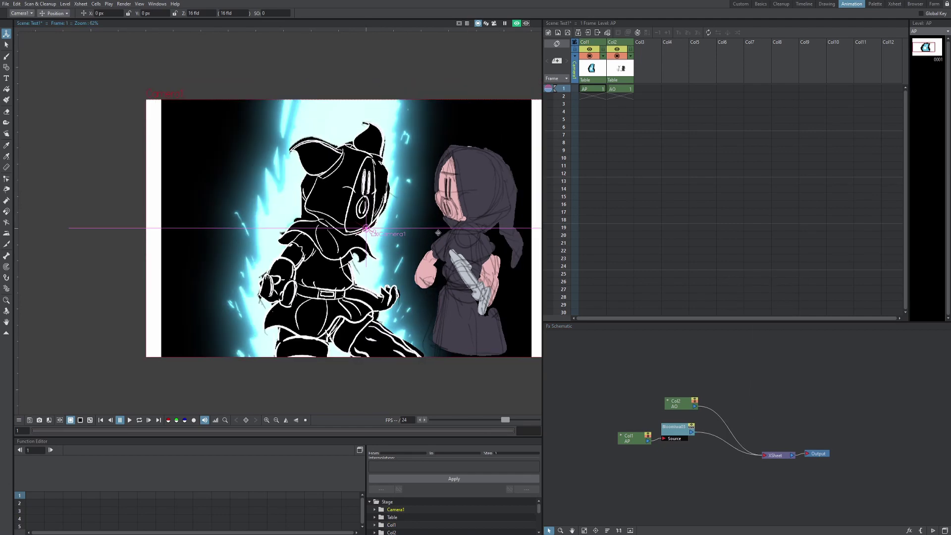
{"action": "scroll", "coordinate": [317, 253], "scroll_direction": "down", "scroll_amount": 1}
{"action": "scroll", "coordinate": [311, 244], "scroll_direction": "up", "scroll_amount": 1}
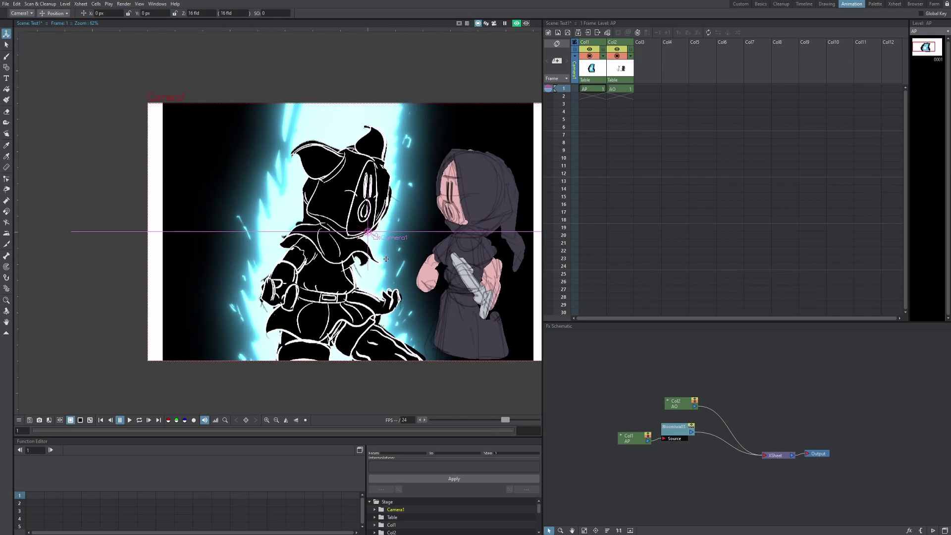
{"action": "scroll", "coordinate": [325, 248], "scroll_direction": "up", "scroll_amount": 1}
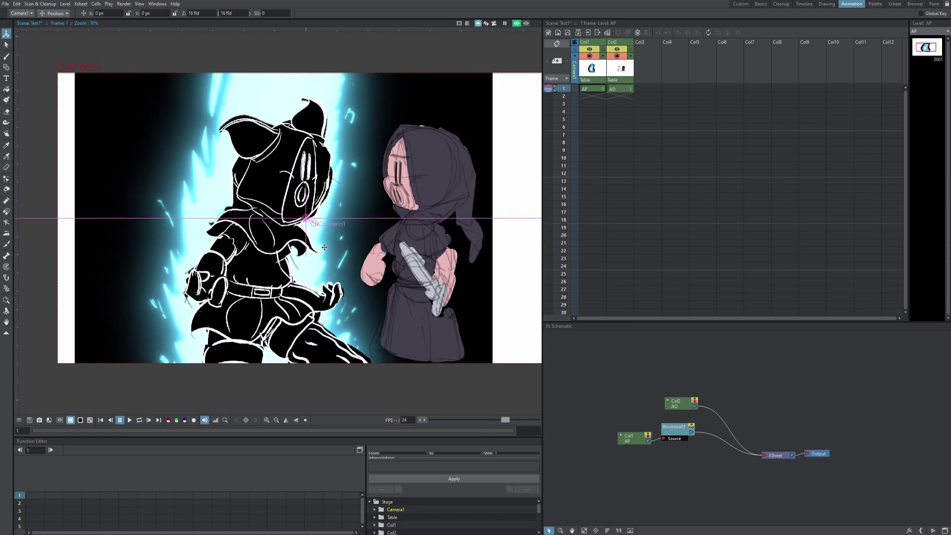
- Insert a Barrel Distort Iwa effect after the Bloom Iwa node and open its settings
{"action": "right_click", "coordinate": [676, 427]}
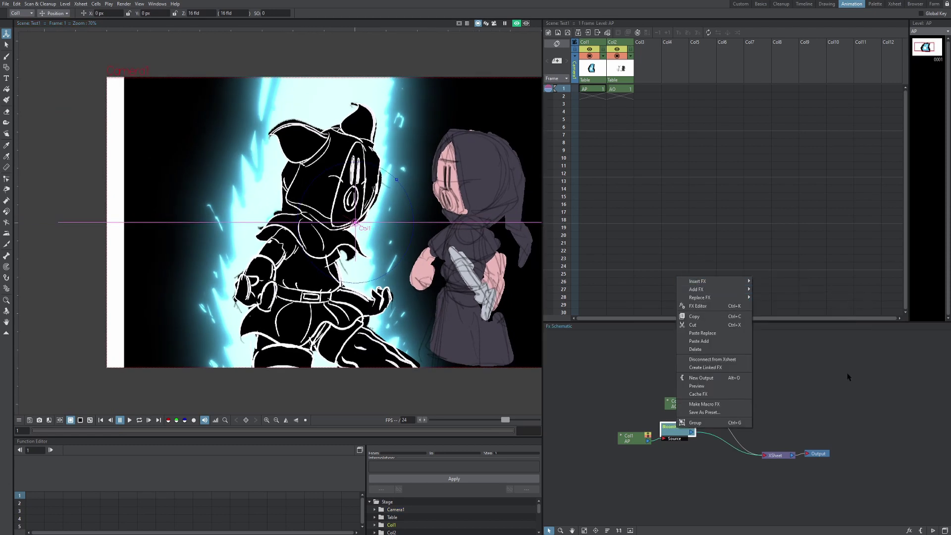
{"action": "mouse_move", "coordinate": [713, 280]}
{"action": "mouse_move", "coordinate": [773, 297]}
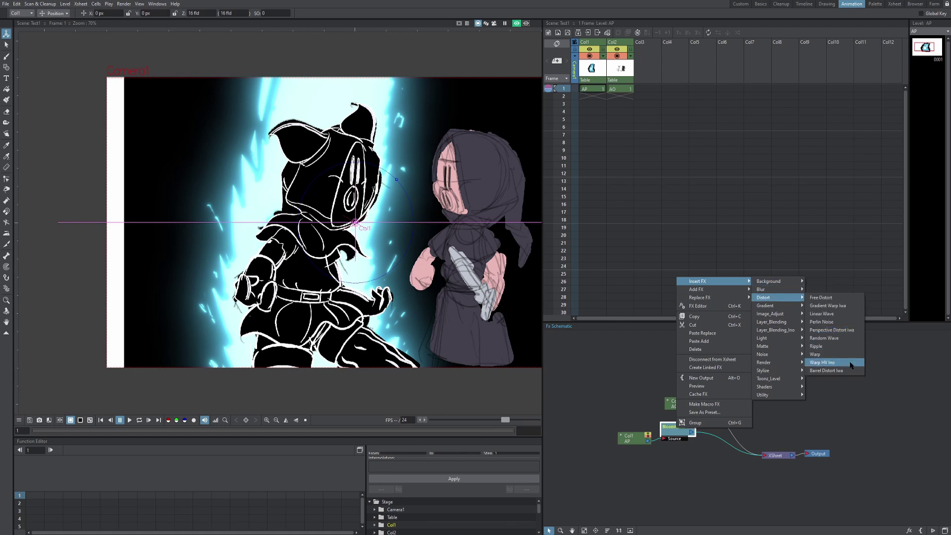
{"action": "left_click", "coordinate": [827, 371]}
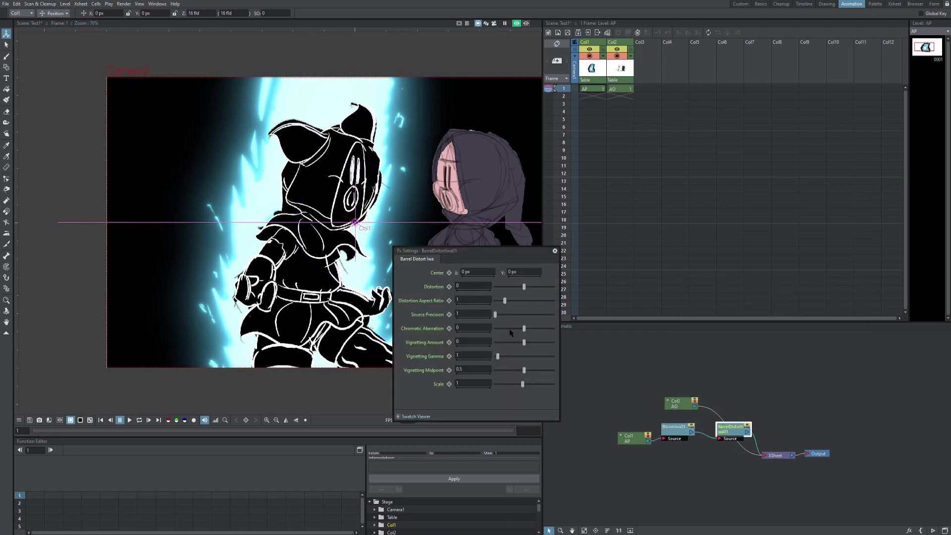
- Set the Barrel Distort Iwa effect's Chromatic Aberration to about 0.048 and inspect the colour fringes around the aura
{"action": "left_click_drag", "start_coordinate": [523, 329], "coordinate": [537, 334]}
{"action": "left_click_drag", "start_coordinate": [528, 328], "coordinate": [539, 331]}
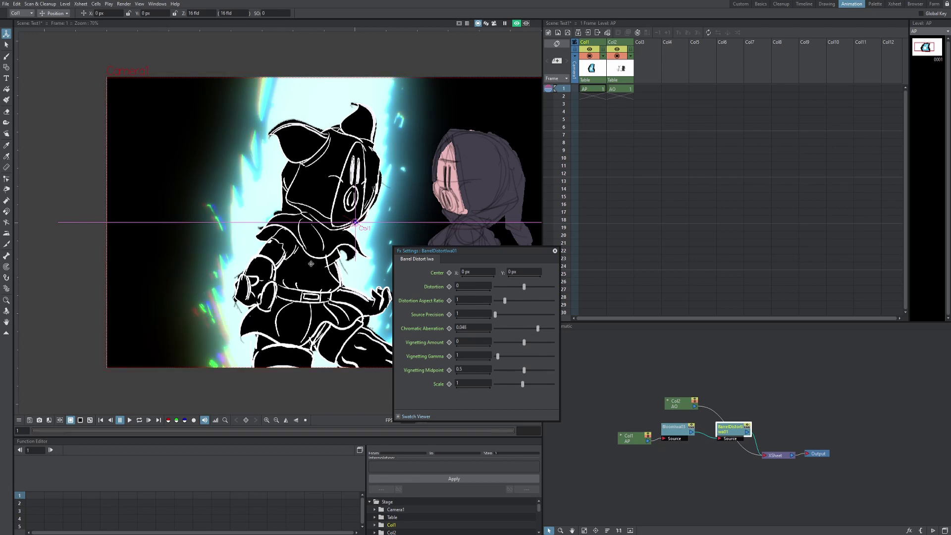
{"action": "scroll", "coordinate": [292, 281], "scroll_direction": "up", "scroll_amount": 1}
{"action": "scroll", "coordinate": [183, 318], "scroll_direction": "up", "scroll_amount": 4}
{"action": "scroll", "coordinate": [185, 277], "scroll_direction": "down", "scroll_amount": 3}
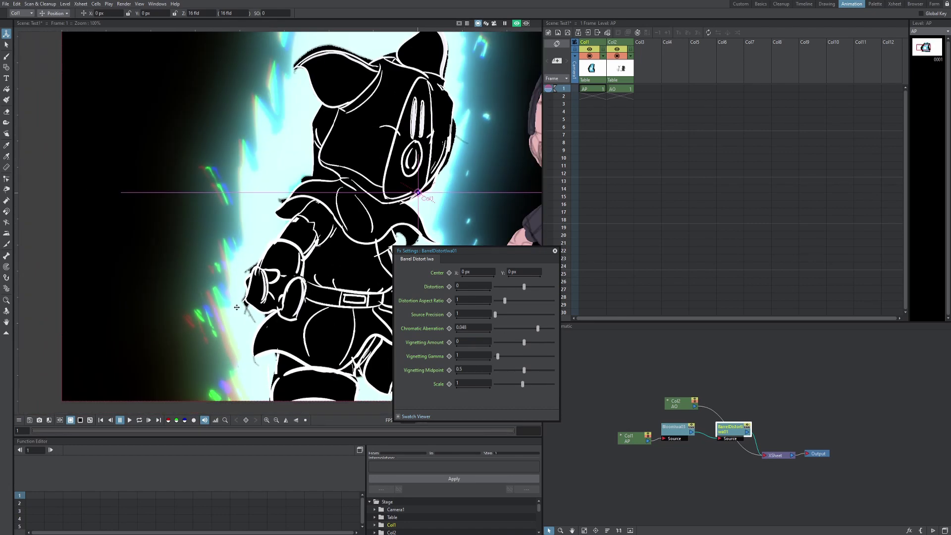
{"action": "left_click_drag", "start_coordinate": [416, 213], "coordinate": [304, 193]}
{"action": "scroll", "coordinate": [532, 212], "scroll_direction": "down", "scroll_amount": 2}
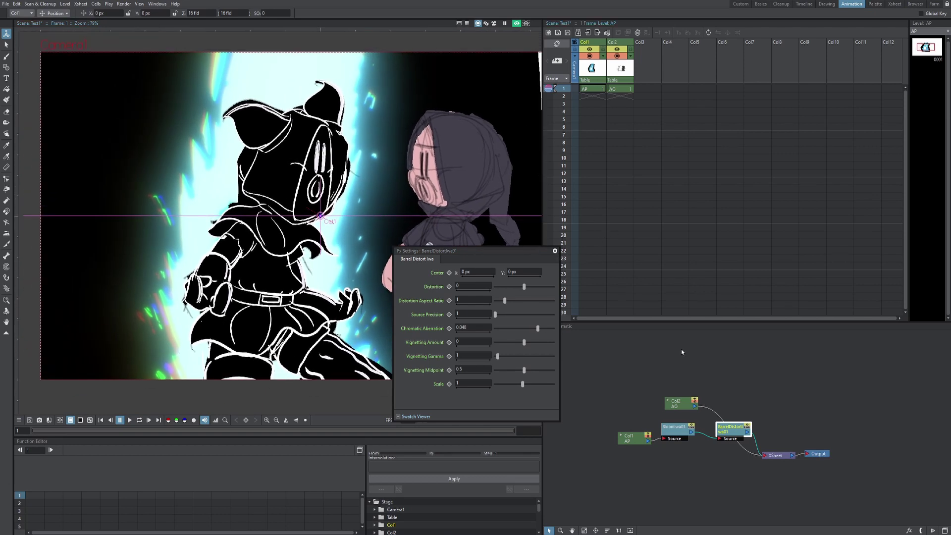
- Delete the Barrel Distort Iwa node after the bloom and insert a new Barrel Distort Iwa effect after the Col2 column
{"action": "right_click", "coordinate": [731, 436]}
{"action": "left_click", "coordinate": [763, 354]}
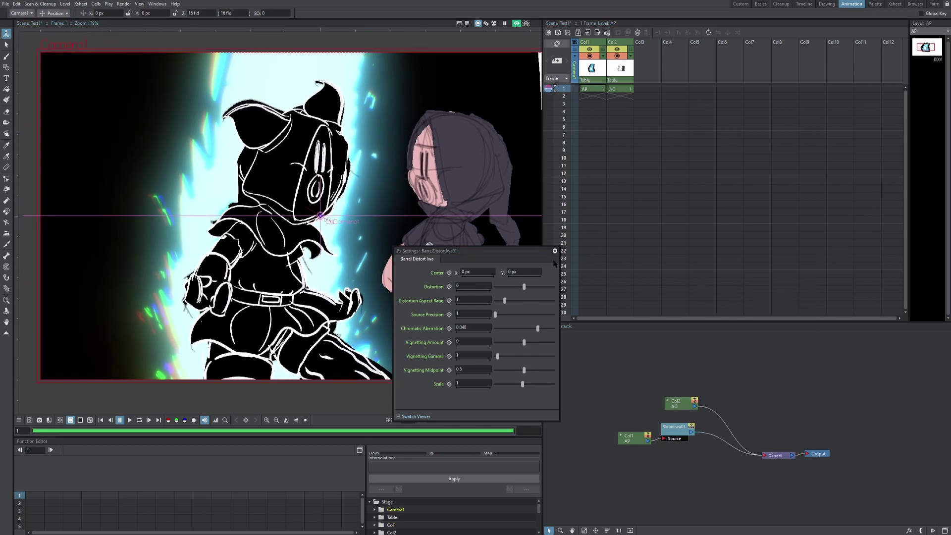
{"action": "right_click", "coordinate": [678, 403]}
{"action": "mouse_move", "coordinate": [703, 408]}
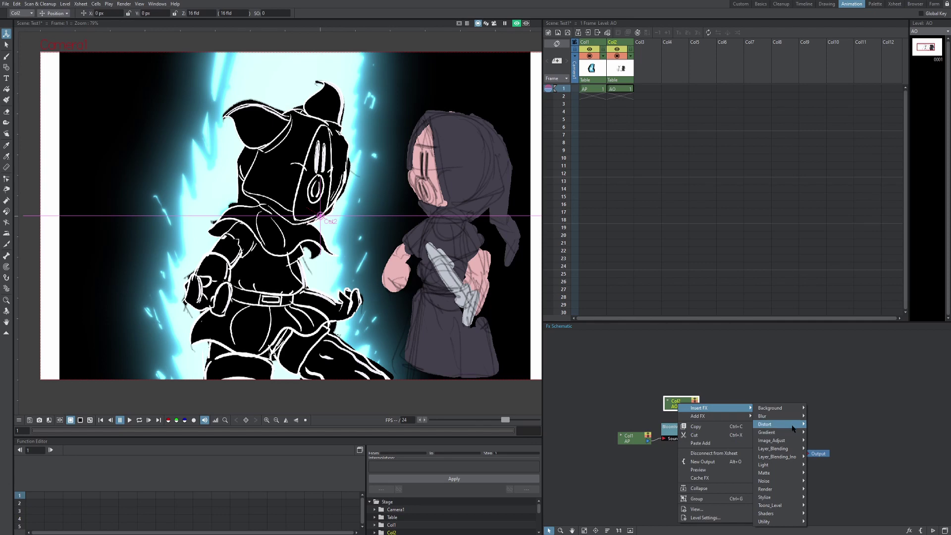
{"action": "left_click", "coordinate": [834, 496]}
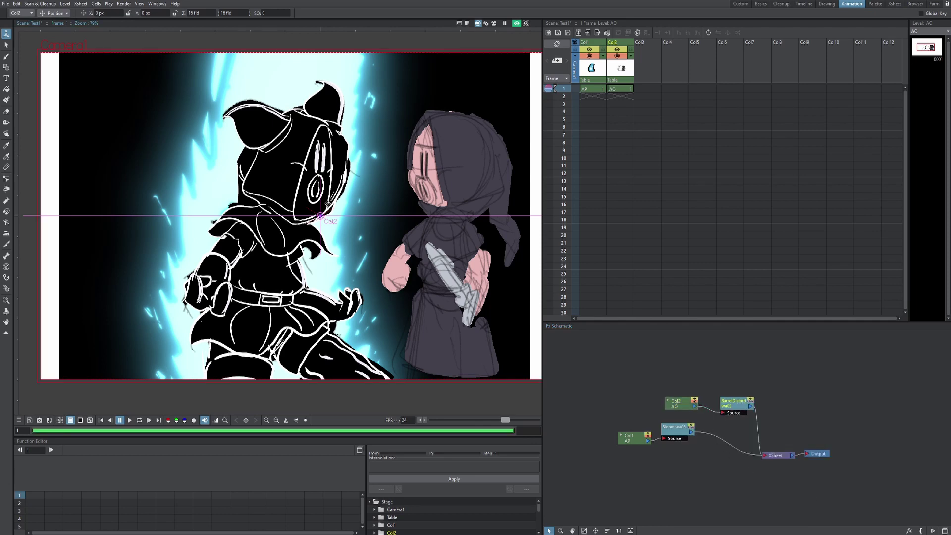
- Set the new Barrel Distort Iwa's Chromatic Aberration to about 0.029, inspect the fringes on the line art, and close its settings
{"action": "scroll", "coordinate": [330, 234], "scroll_direction": "down", "scroll_amount": 6}
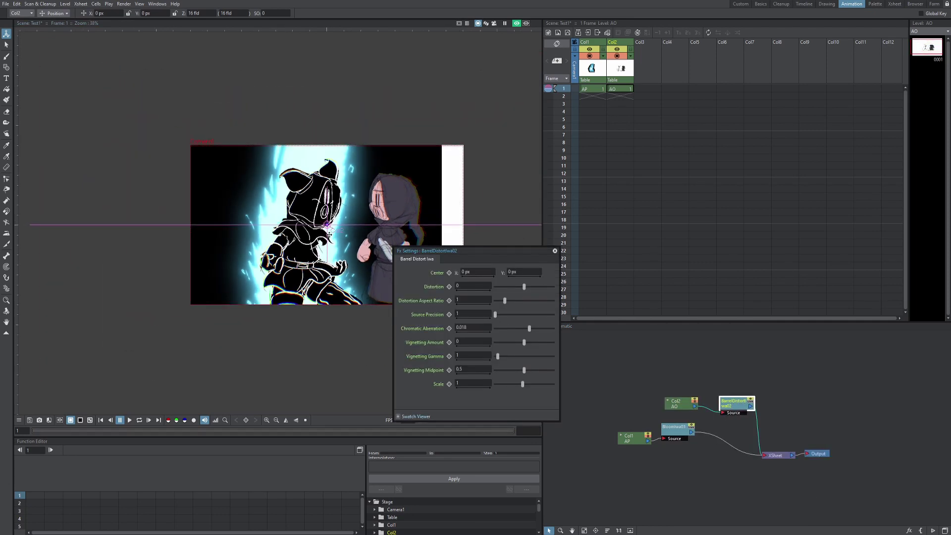
{"action": "scroll", "coordinate": [330, 233], "scroll_direction": "up", "scroll_amount": 5}
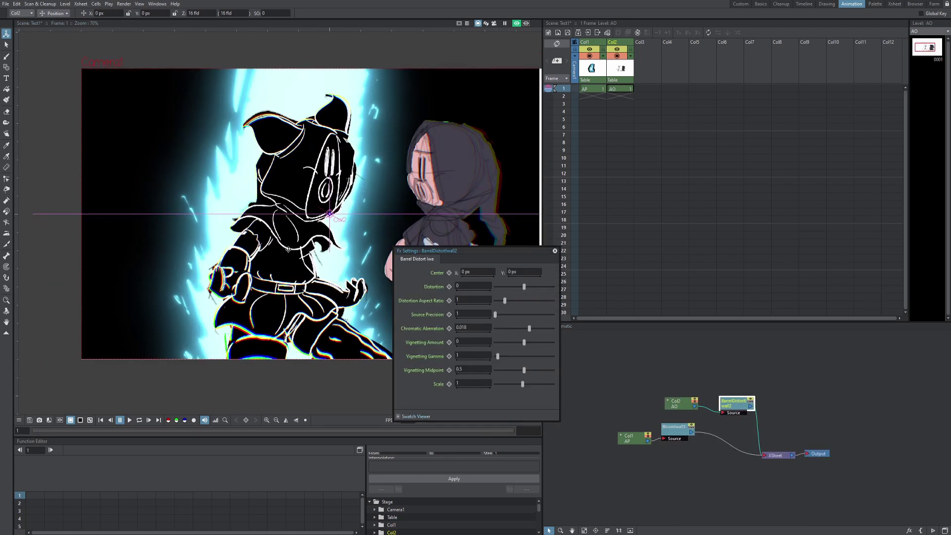
{"action": "scroll", "coordinate": [332, 240], "scroll_direction": "down", "scroll_amount": 4}
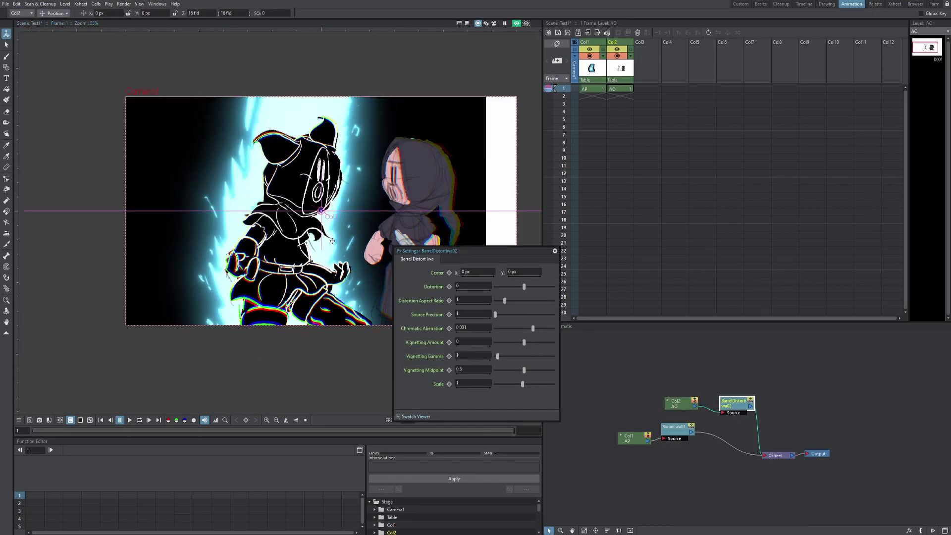
{"action": "scroll", "coordinate": [332, 241], "scroll_direction": "up", "scroll_amount": 4}
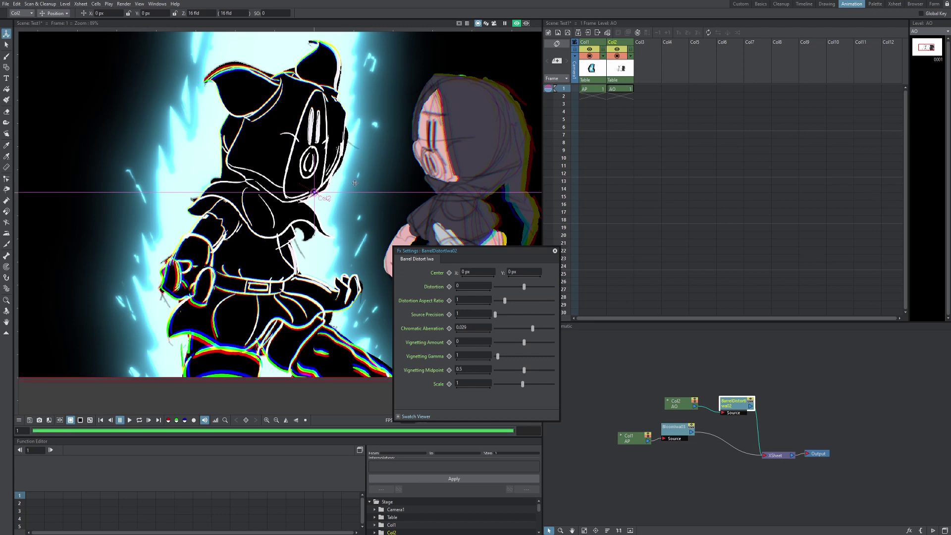
{"action": "scroll", "coordinate": [327, 200], "scroll_direction": "down", "scroll_amount": 2}
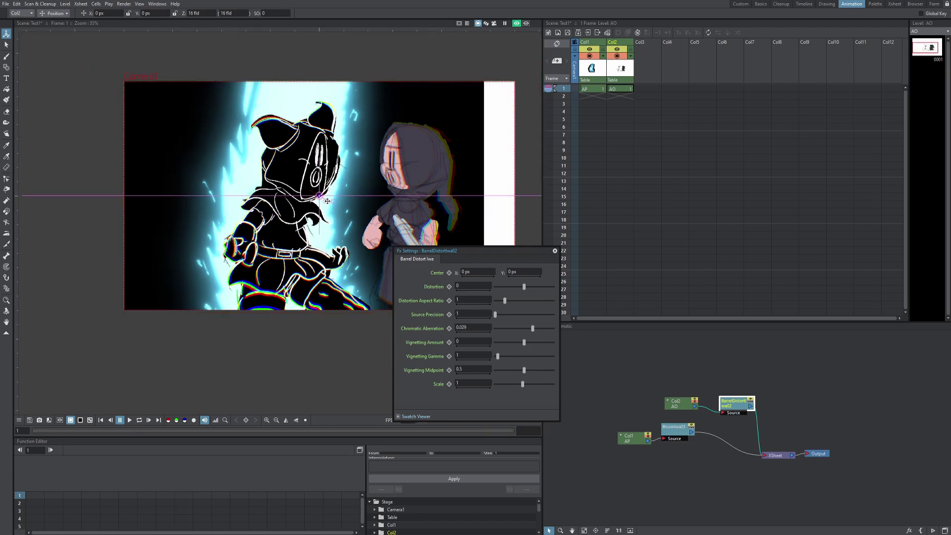
{"action": "scroll", "coordinate": [277, 213], "scroll_direction": "up", "scroll_amount": 3}
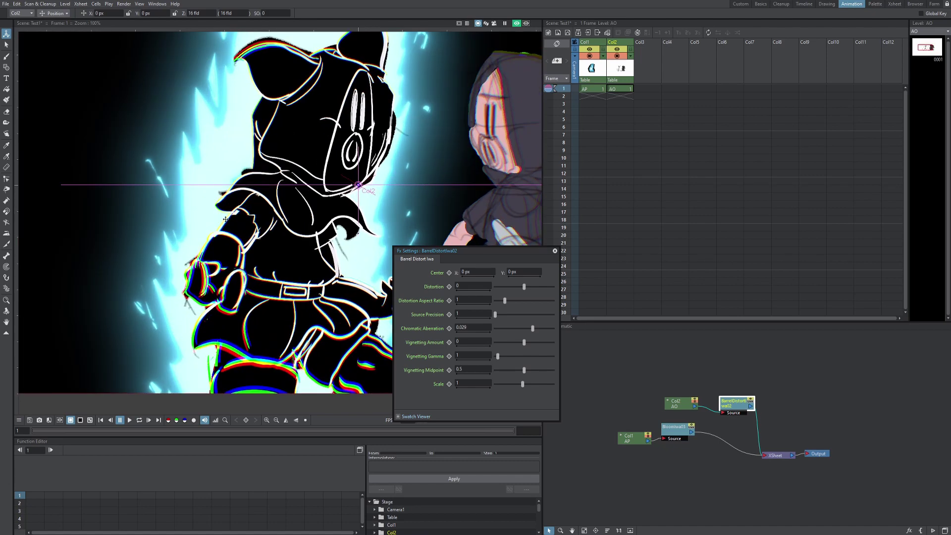
{"action": "left_click", "coordinate": [554, 250]}
{"action": "scroll", "coordinate": [332, 312], "scroll_direction": "down", "scroll_amount": 2}
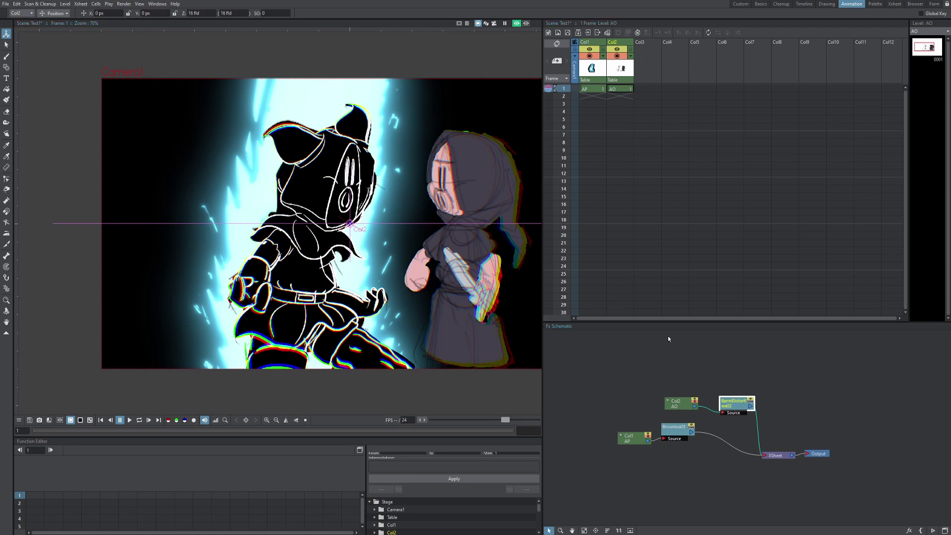
- Add a standalone Fractal Noise Iwa effect to the Fx Schematic and select its node
{"action": "right_click", "coordinate": [665, 364]}
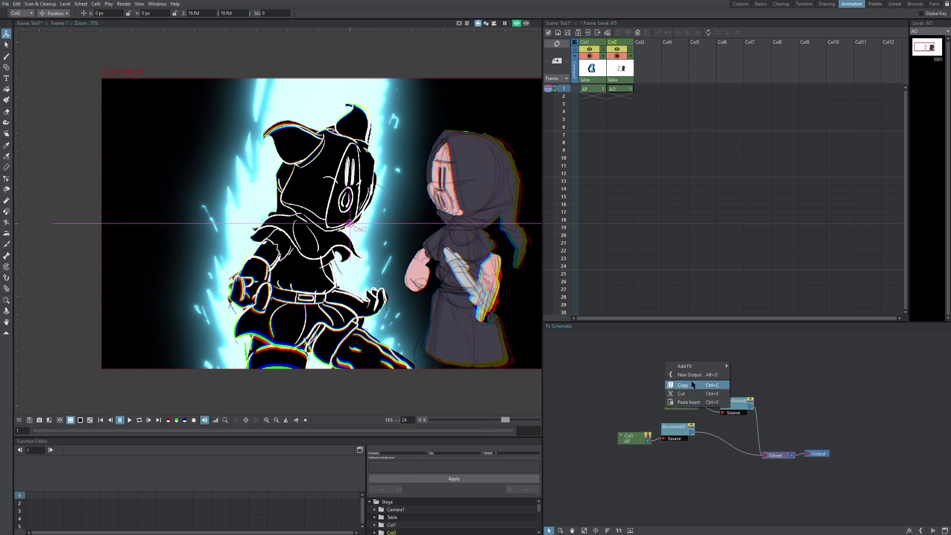
{"action": "mouse_move", "coordinate": [713, 366]}
{"action": "mouse_move", "coordinate": [759, 440]}
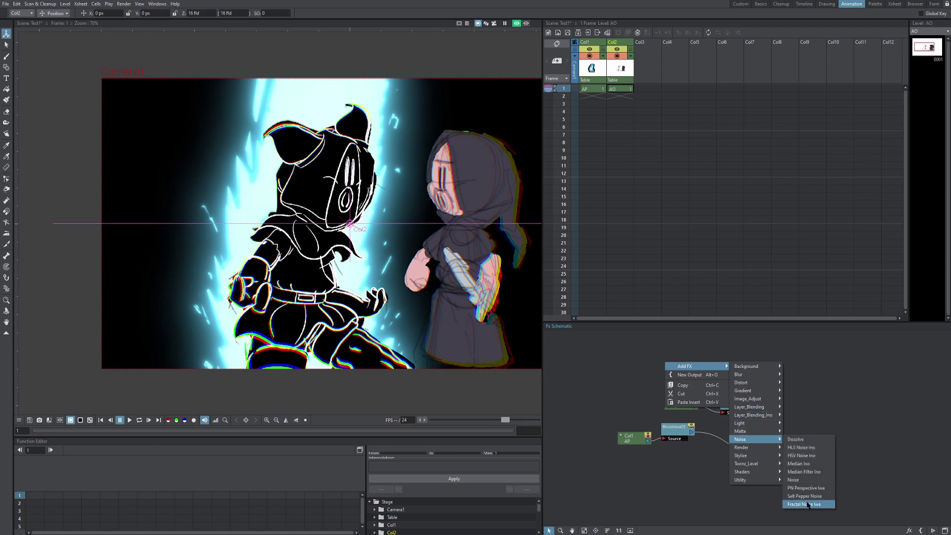
{"action": "left_click", "coordinate": [807, 504]}
{"action": "left_click", "coordinate": [669, 356]}
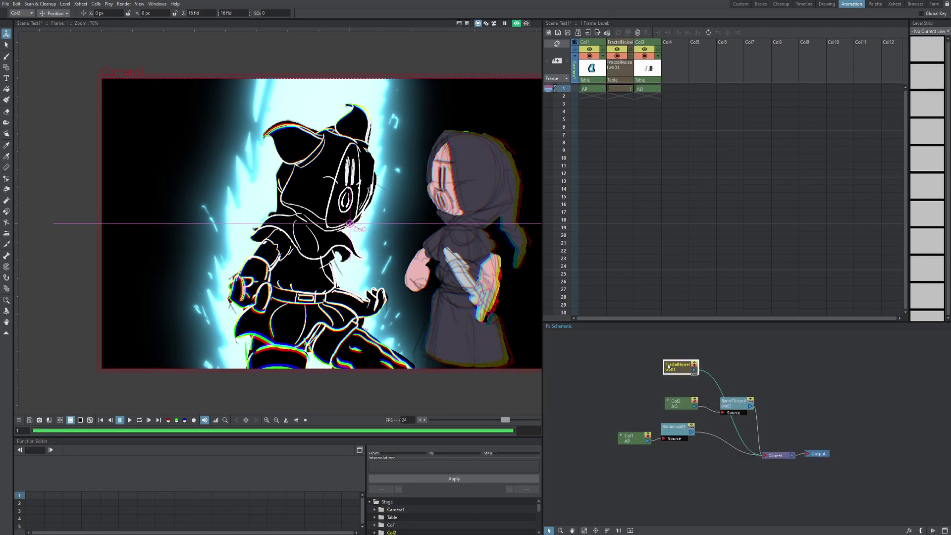
{"action": "scroll", "coordinate": [429, 277], "scroll_direction": "down", "scroll_amount": 2}
{"action": "left_click_drag", "start_coordinate": [429, 277], "coordinate": [362, 280]}
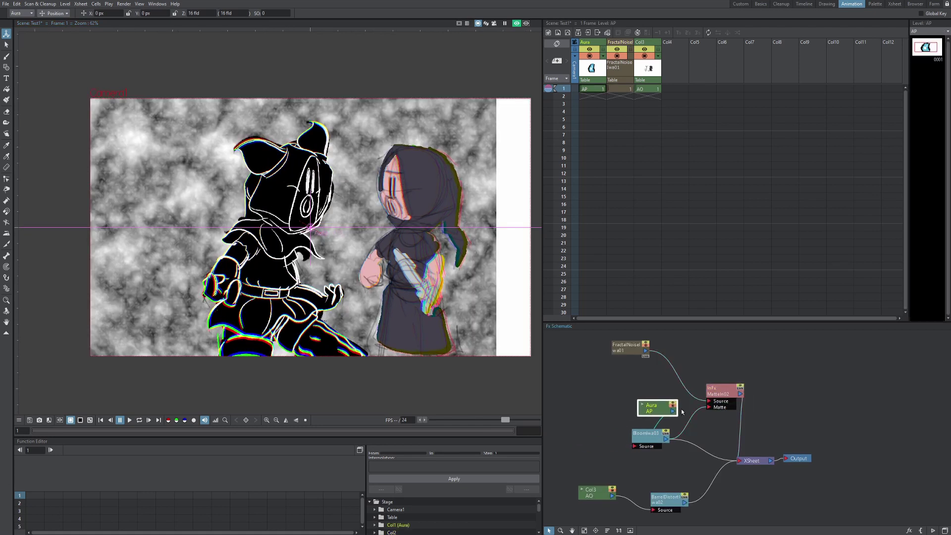
- Connect the Aura column directly to the Matte input of the Matte In node, and shift that node slightly
{"action": "left_click_drag", "start_coordinate": [674, 411], "coordinate": [708, 407]}
{"action": "scroll", "coordinate": [236, 253], "scroll_direction": "up", "scroll_amount": 1}
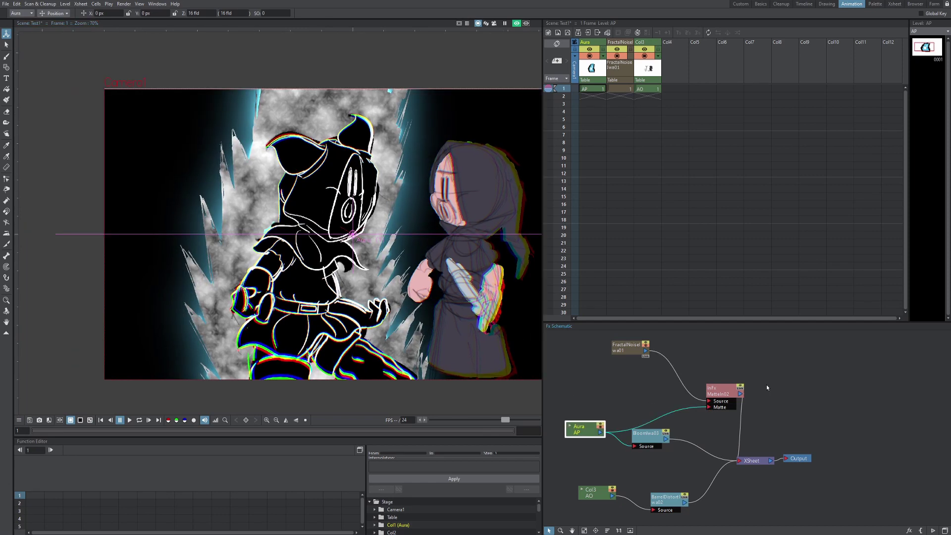
{"action": "left_click_drag", "start_coordinate": [719, 394], "coordinate": [715, 382]}
- Insert a Color Dodge layer blending effect after the Matte In node and inspect the textured aura
{"action": "right_click", "coordinate": [716, 383]}
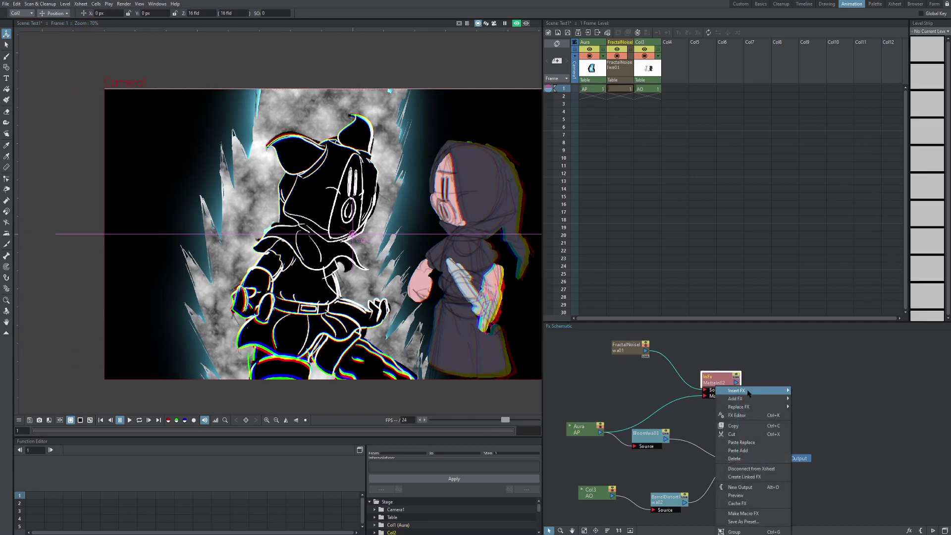
{"action": "mouse_move", "coordinate": [742, 390]}
{"action": "mouse_move", "coordinate": [816, 431]}
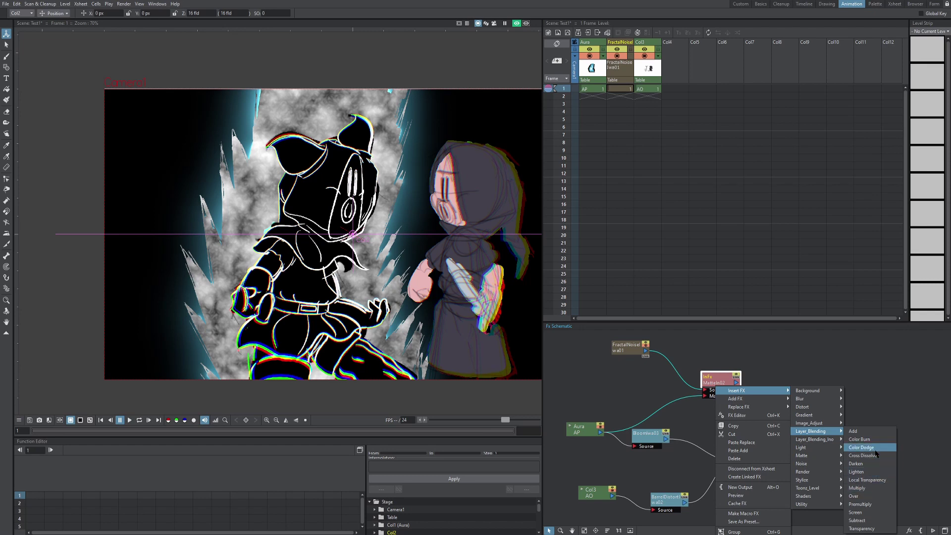
{"action": "key", "text": "Escape"}
{"action": "right_click", "coordinate": [720, 380]}
{"action": "mouse_move", "coordinate": [755, 387]}
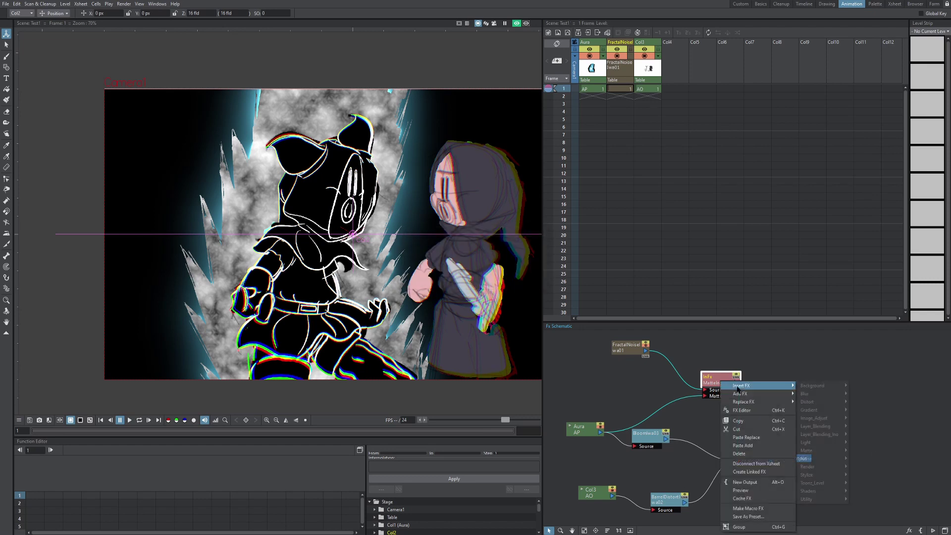
{"action": "scroll", "coordinate": [259, 305], "scroll_direction": "down", "scroll_amount": 6}
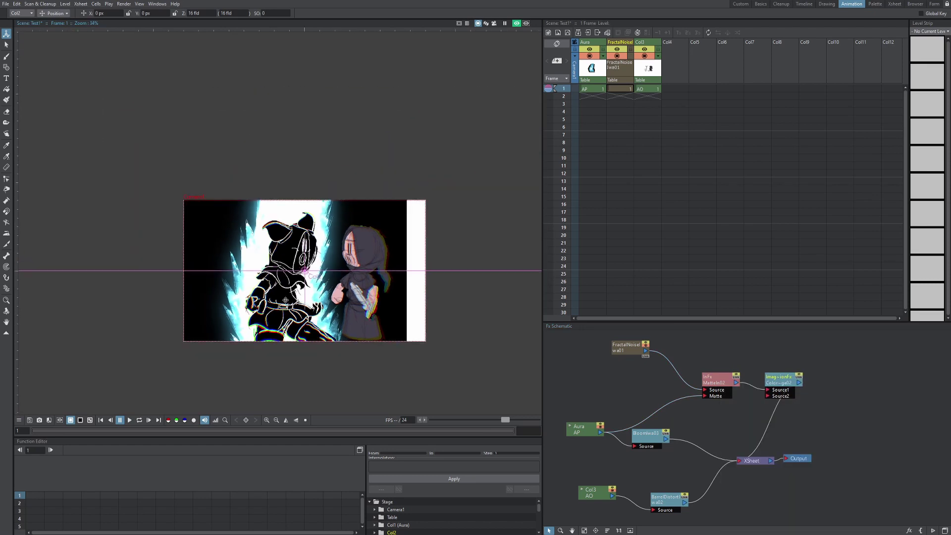
{"action": "scroll", "coordinate": [285, 300], "scroll_direction": "up", "scroll_amount": 4}
{"action": "scroll", "coordinate": [337, 258], "scroll_direction": "down", "scroll_amount": 1}
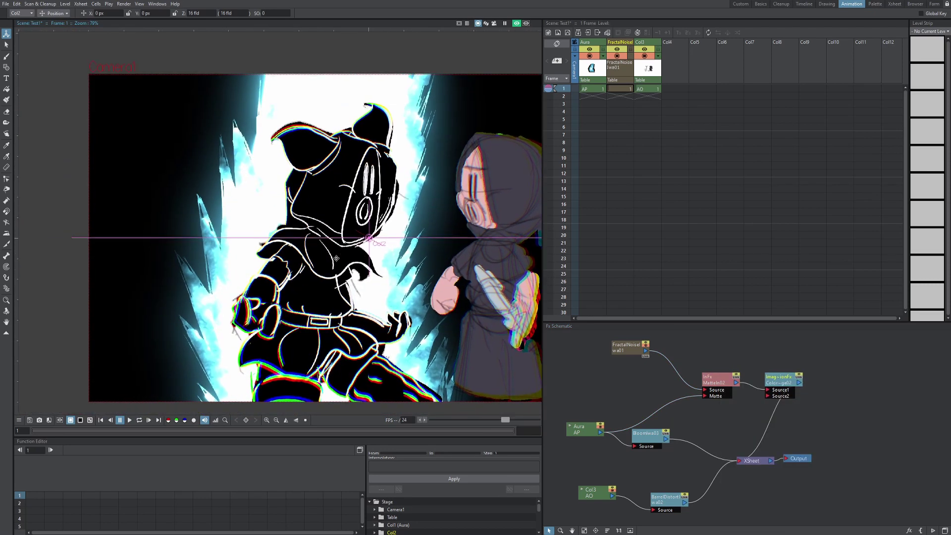
- Open the Fractal Noise Iwa settings, set the Fractal Type to Dynamic Twist, and move the settings window off the artwork
{"action": "left_click_drag", "start_coordinate": [631, 385], "coordinate": [628, 385]}
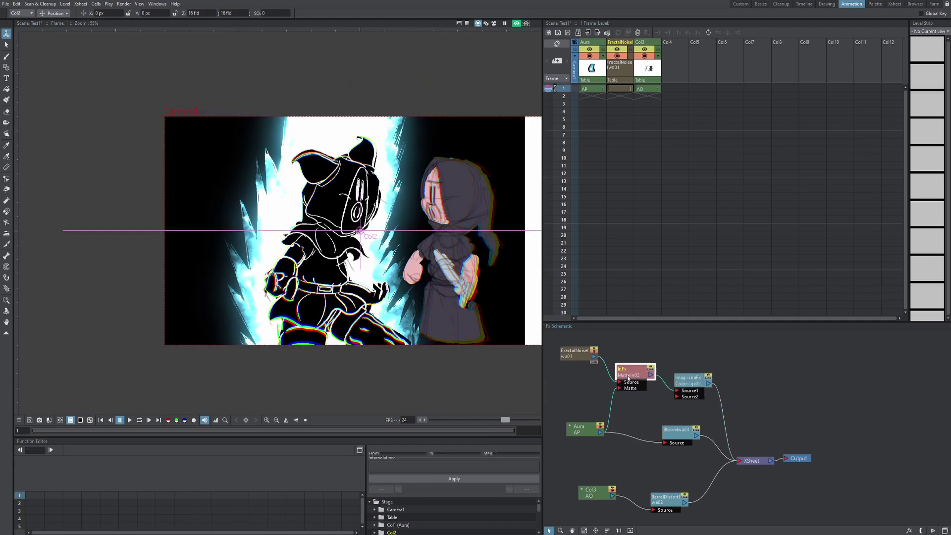
{"action": "double_click", "coordinate": [578, 357]}
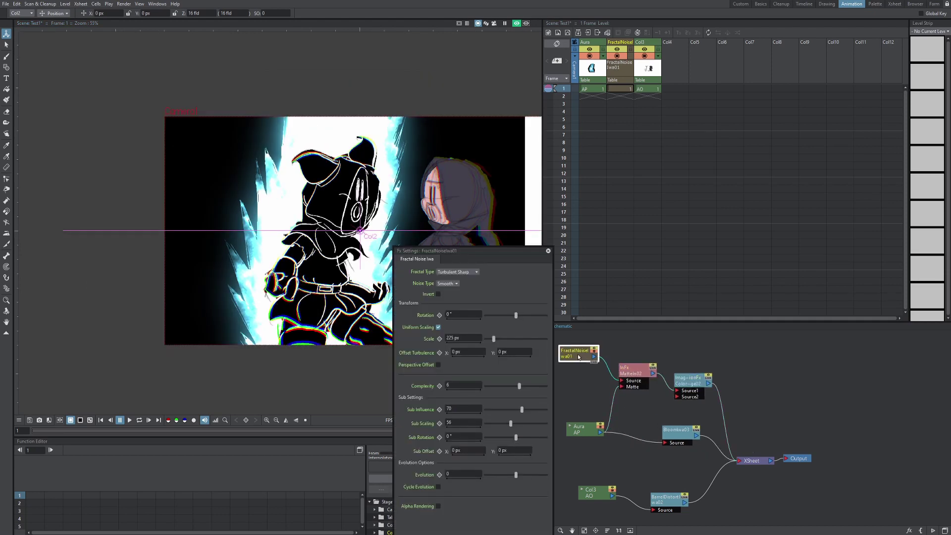
{"action": "left_click", "coordinate": [466, 272]}
{"action": "left_click", "coordinate": [469, 310]}
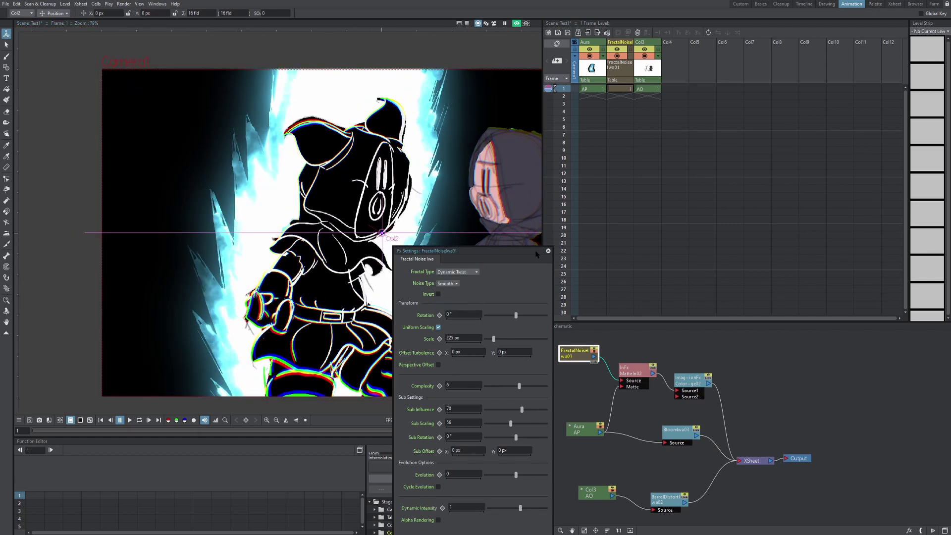
{"action": "left_click_drag", "start_coordinate": [536, 254], "coordinate": [611, 231]}
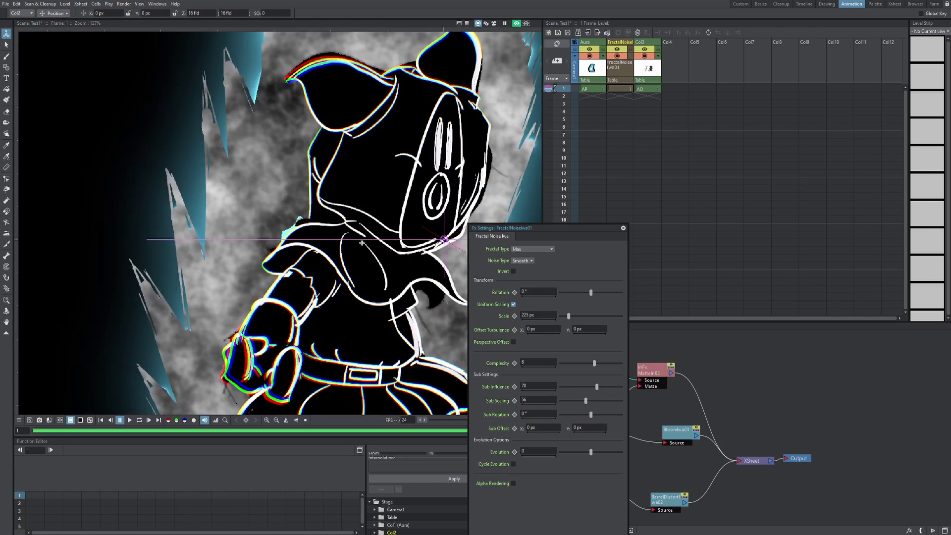
{"action": "scroll", "coordinate": [297, 233], "scroll_direction": "down", "scroll_amount": 2}
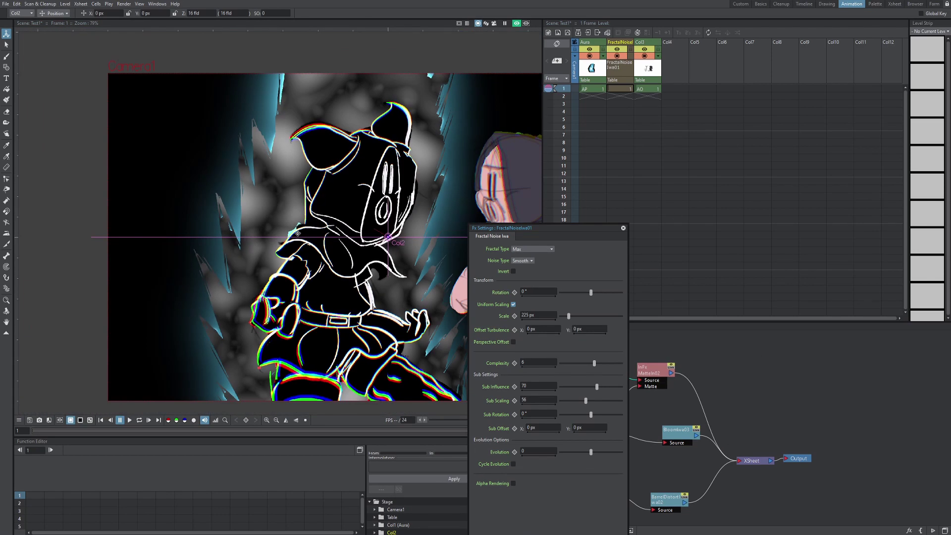
- Try the Rocky and Dynamic fractal types, choose Max with a Complexity of about 7.833, and close the noise settings
{"action": "left_click", "coordinate": [534, 249]}
{"action": "left_click", "coordinate": [535, 256]}
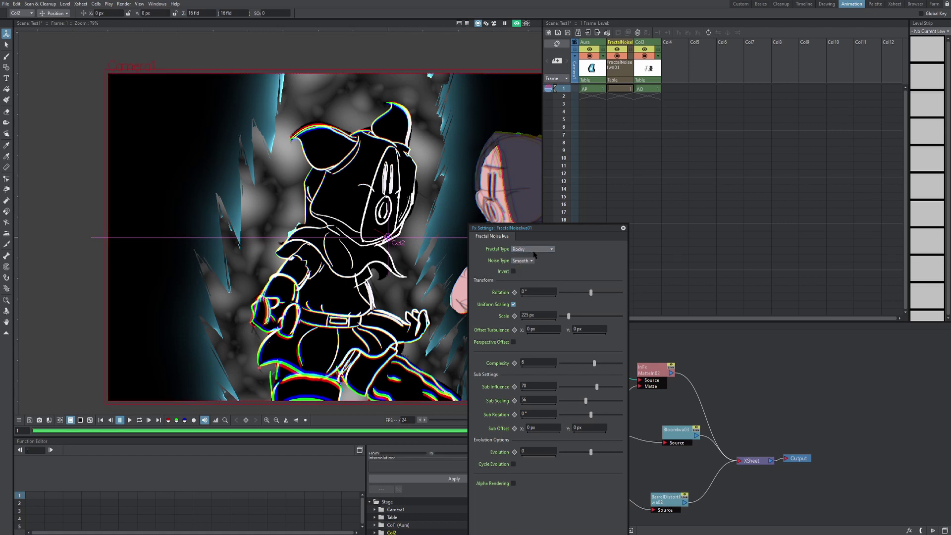
{"action": "left_click", "coordinate": [535, 249]}
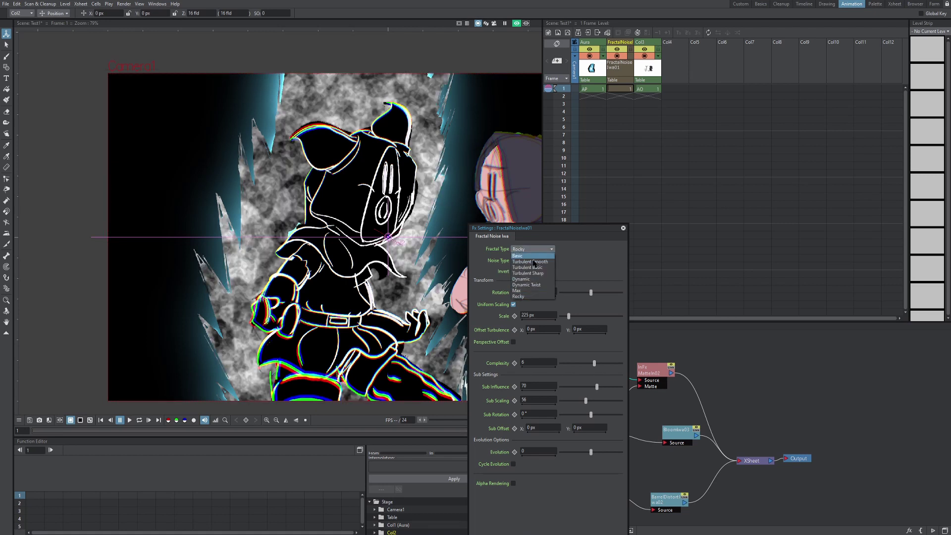
{"action": "left_click", "coordinate": [533, 280]}
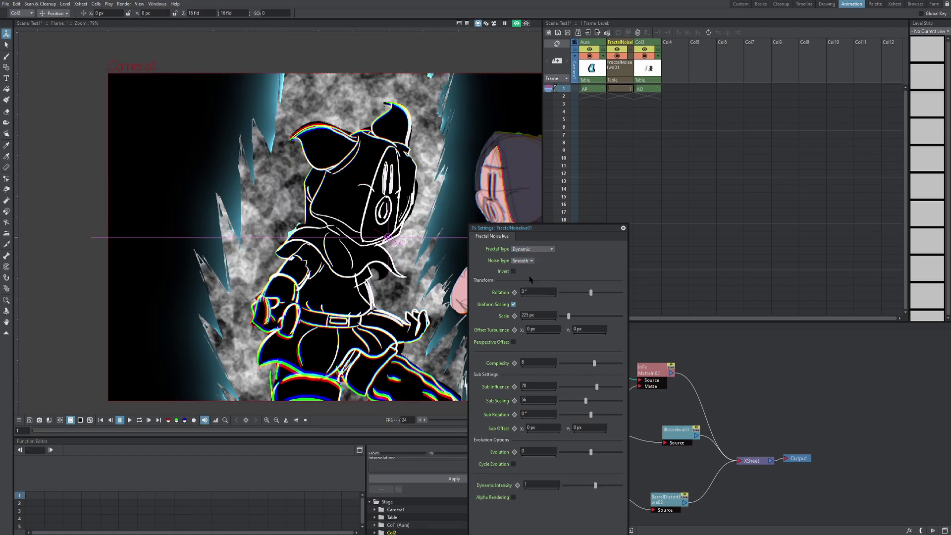
{"action": "left_click", "coordinate": [533, 249]}
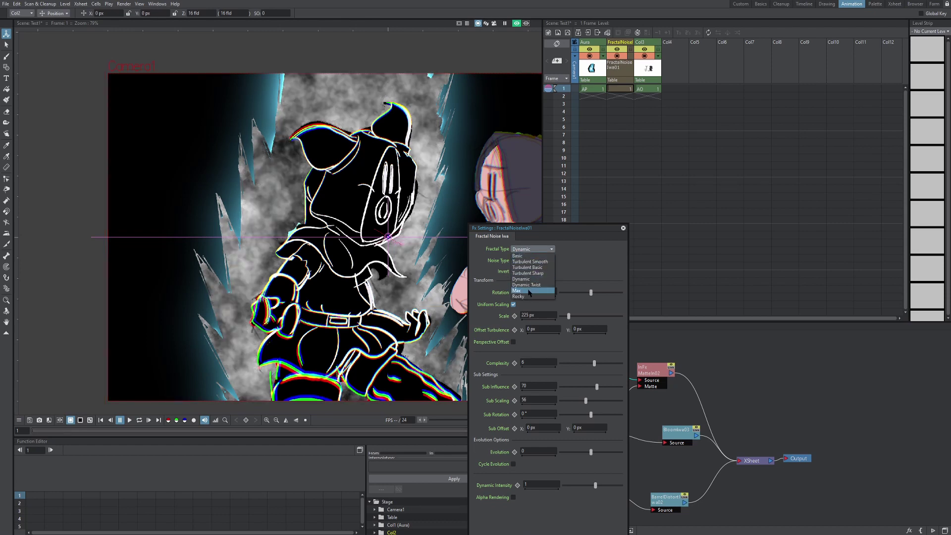
{"action": "left_click", "coordinate": [528, 293]}
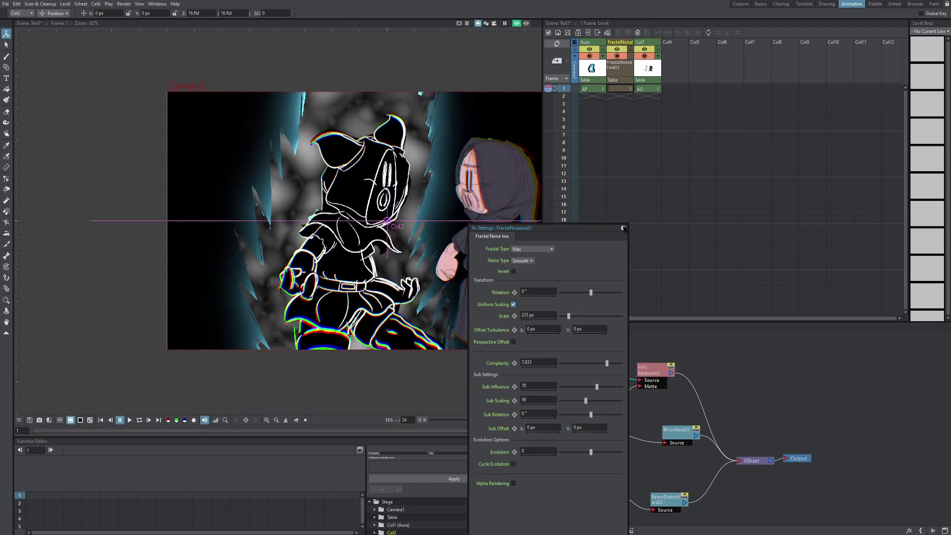
{"action": "left_click", "coordinate": [623, 228]}
- Insert a Color Dodge effect between the Max-type noise's Matte In node and the Xsheet, and review the blended aura
{"action": "right_click", "coordinate": [657, 378]}
{"action": "mouse_move", "coordinate": [693, 381]}
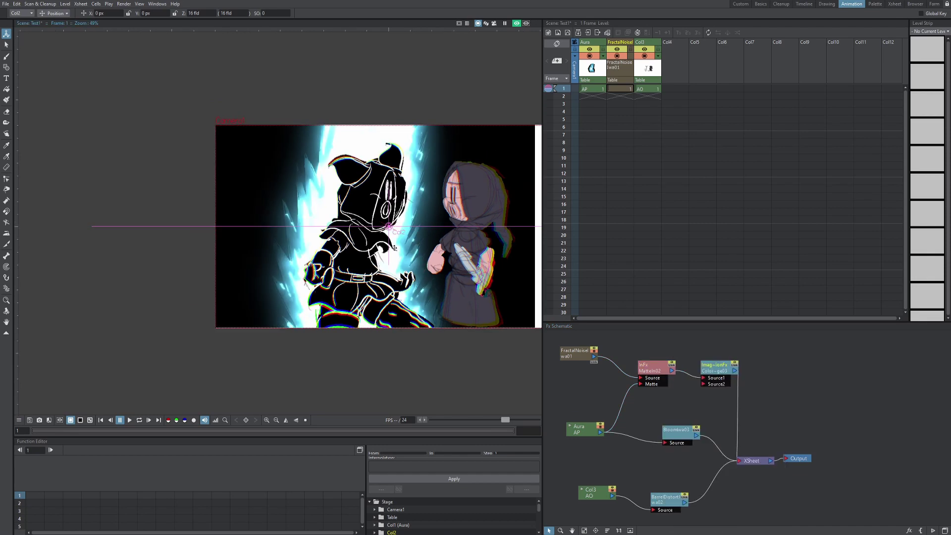
{"action": "scroll", "coordinate": [403, 240], "scroll_direction": "down", "scroll_amount": 8}
{"action": "scroll", "coordinate": [405, 242], "scroll_direction": "up", "scroll_amount": 6}
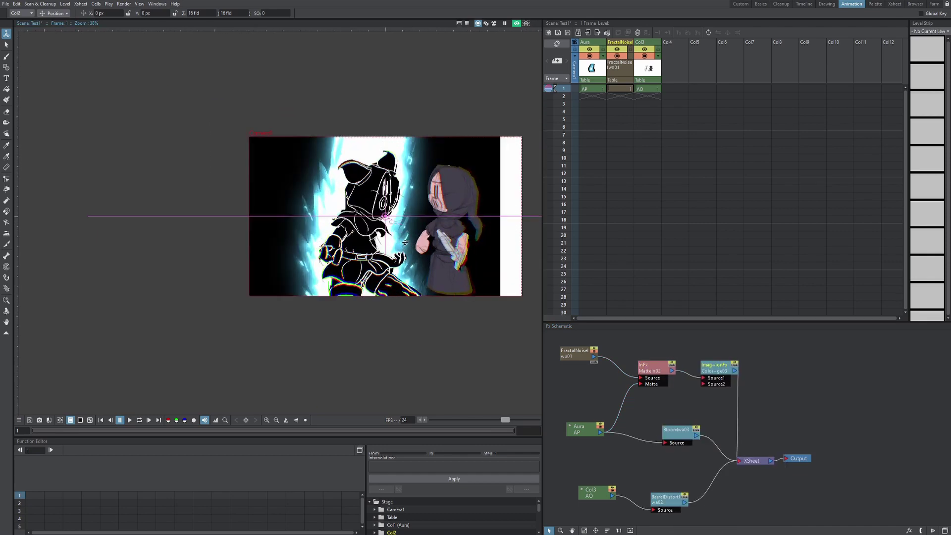
{"action": "scroll", "coordinate": [405, 242], "scroll_direction": "up", "scroll_amount": 3}
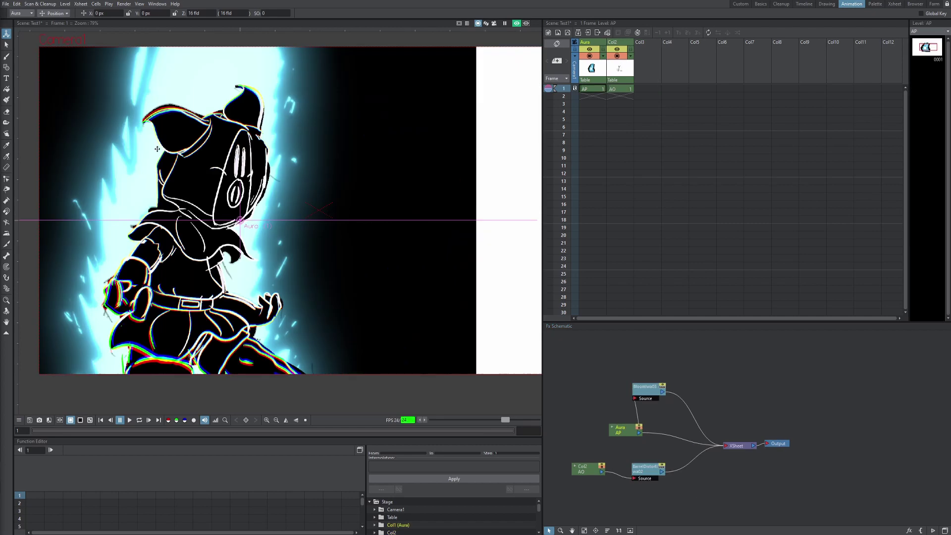
- Open the interface preferences and select the Blue theme
{"action": "left_click", "coordinate": [6, 4]}
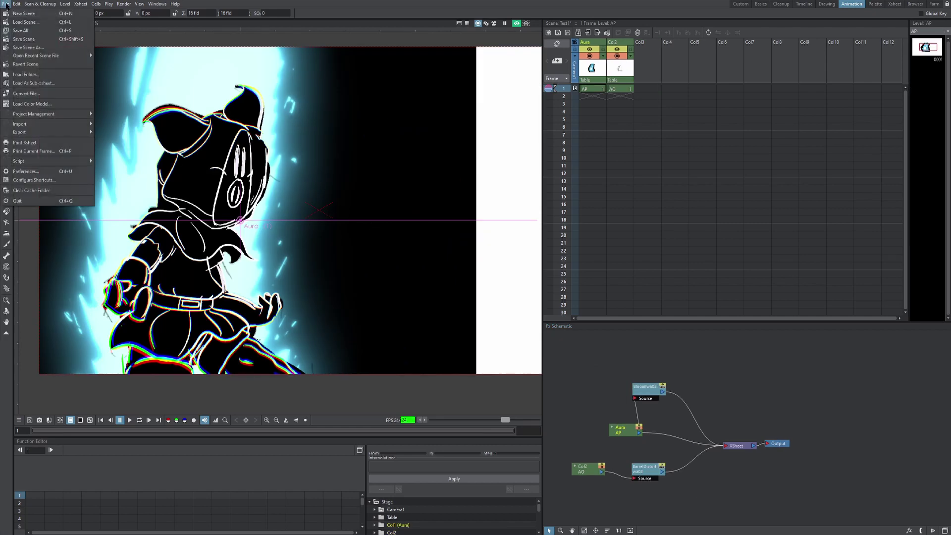
{"action": "left_click", "coordinate": [63, 172]}
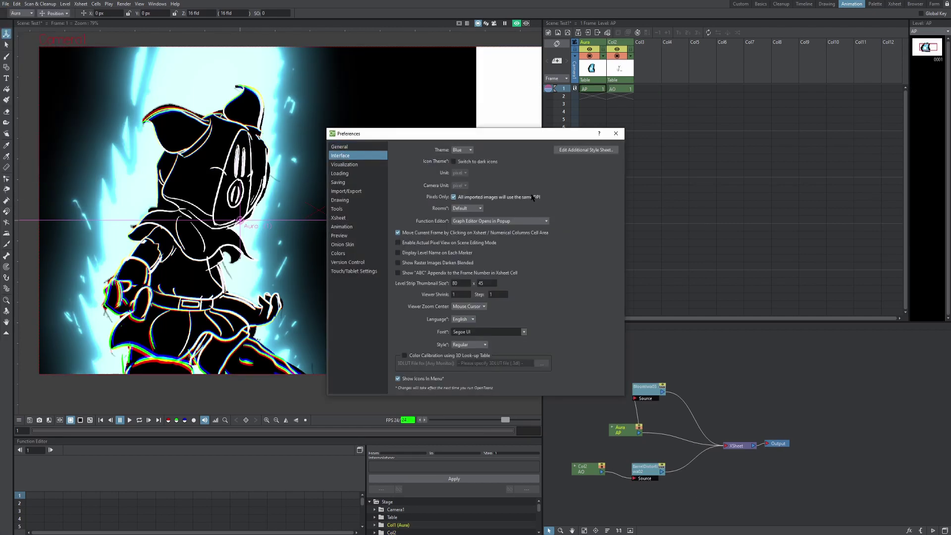
{"action": "left_click", "coordinate": [462, 151]}
{"action": "left_click", "coordinate": [462, 157]}
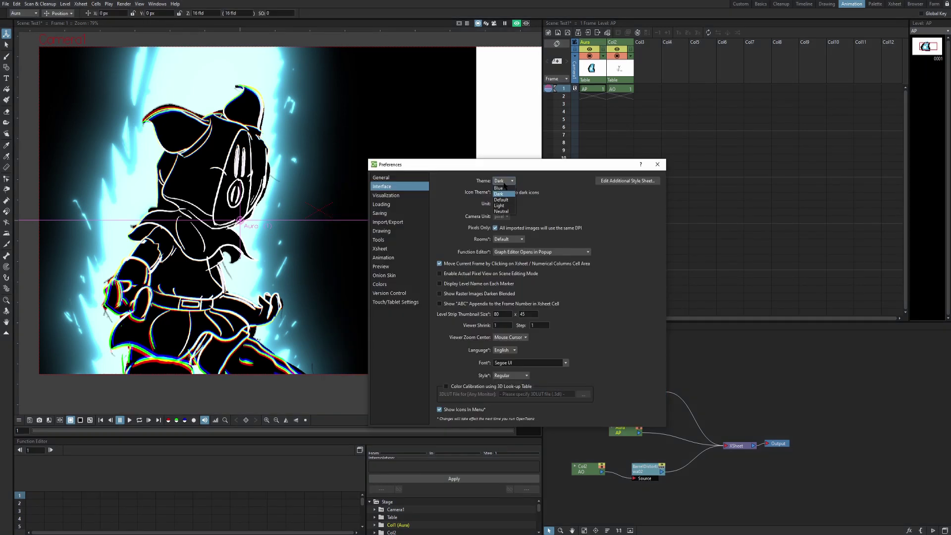
- Switch the interface theme to Neutral, try the Light theme, and close the preferences
{"action": "left_click", "coordinate": [503, 180]}
{"action": "left_click", "coordinate": [506, 211]}
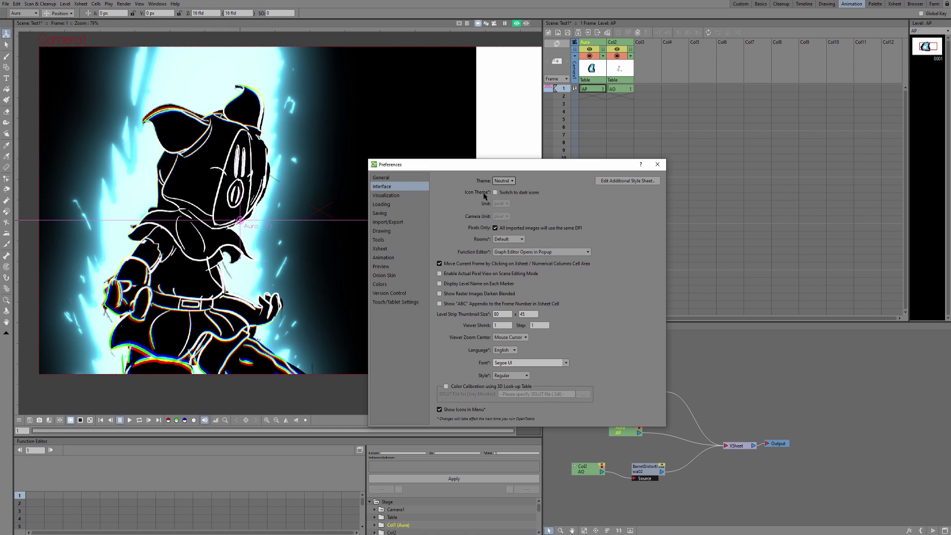
{"action": "left_click", "coordinate": [502, 181]}
{"action": "left_click", "coordinate": [507, 206]}
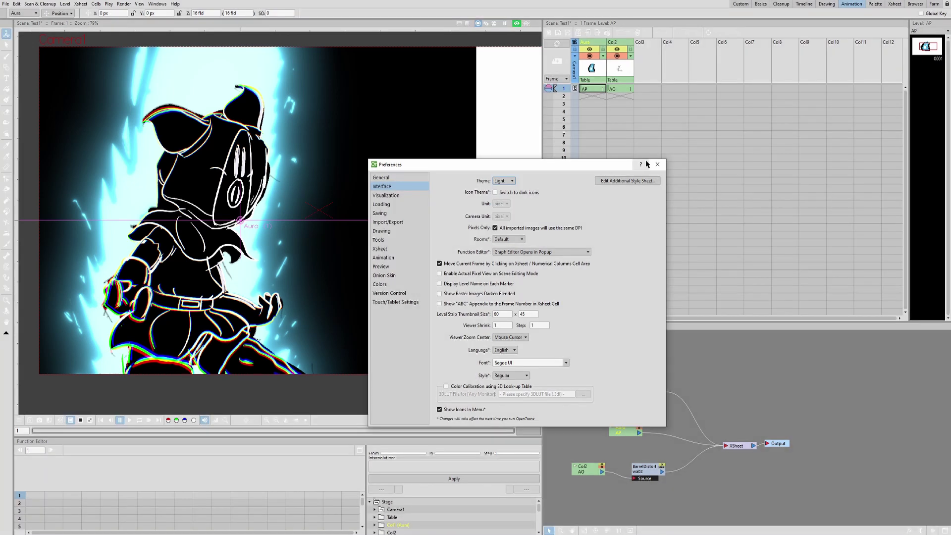
{"action": "left_click", "coordinate": [657, 165]}
- Reopen the preferences from the Light interface to choose another theme
{"action": "left_click", "coordinate": [5, 4]}
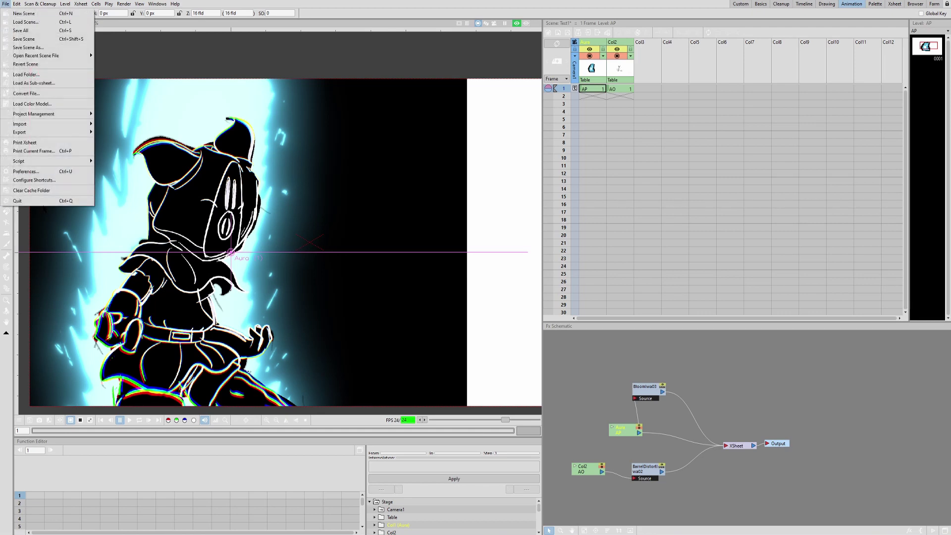
{"action": "left_click", "coordinate": [15, 171]}
{"action": "left_click", "coordinate": [461, 139]}
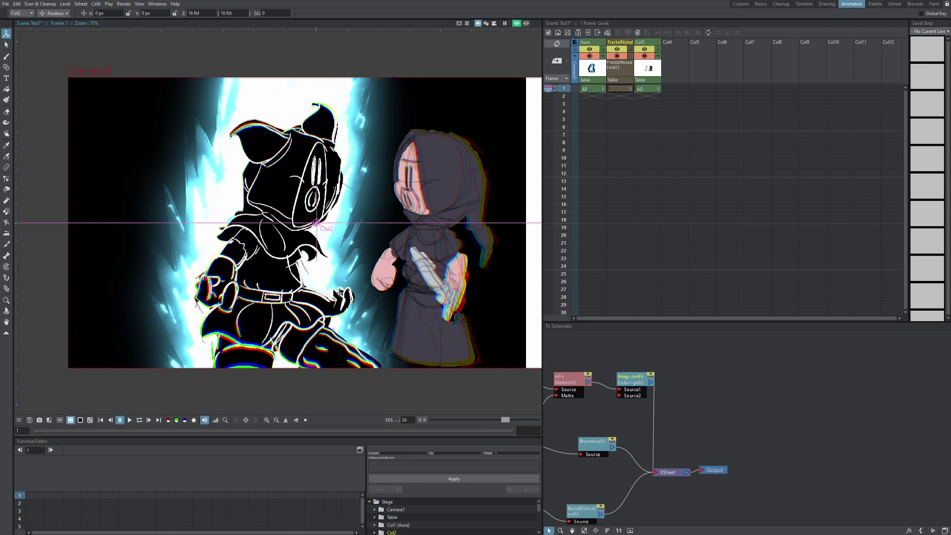
{"action": "left_click_drag", "start_coordinate": [339, 292], "coordinate": [335, 293]}
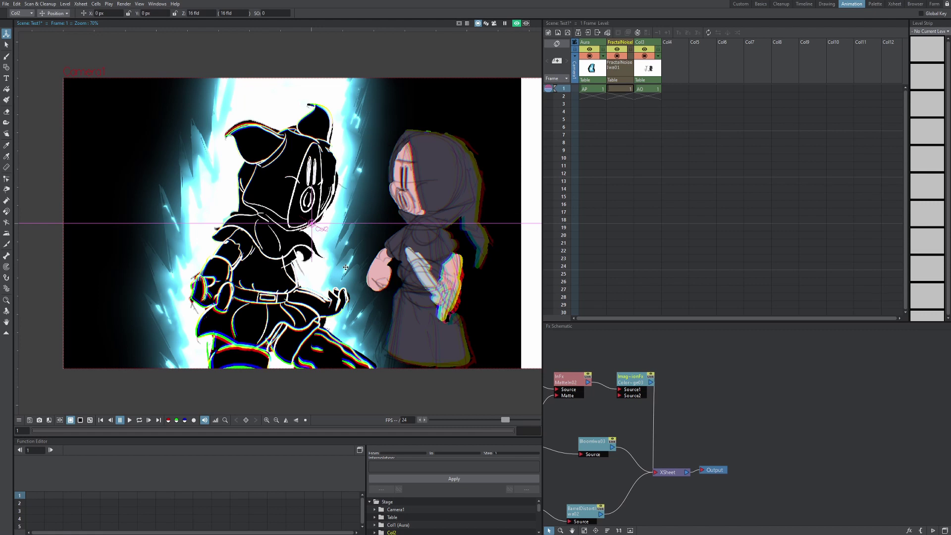